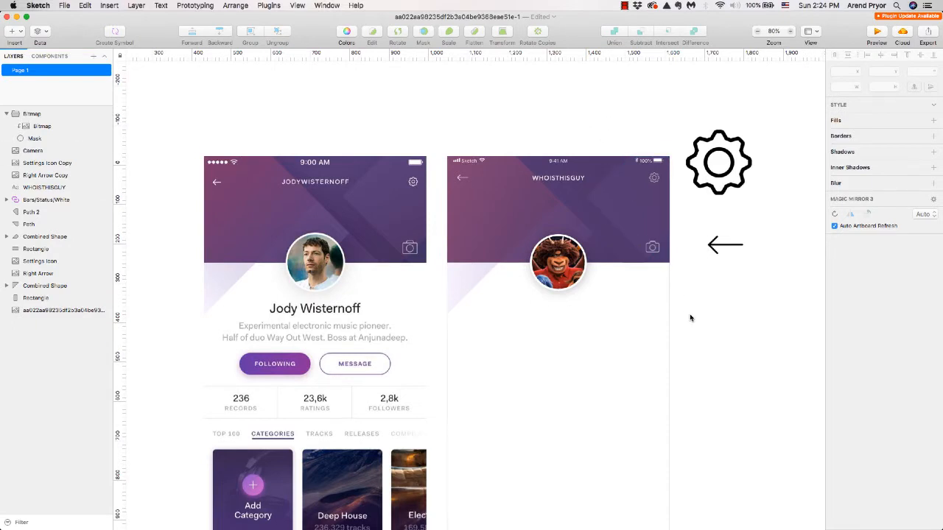
- Add the heading "The Manticore" below the avatar in the WHOISTHISGUY mockup, in dark grey Avenir Next Medium at size 30
scroll(690, 318, down, 4)
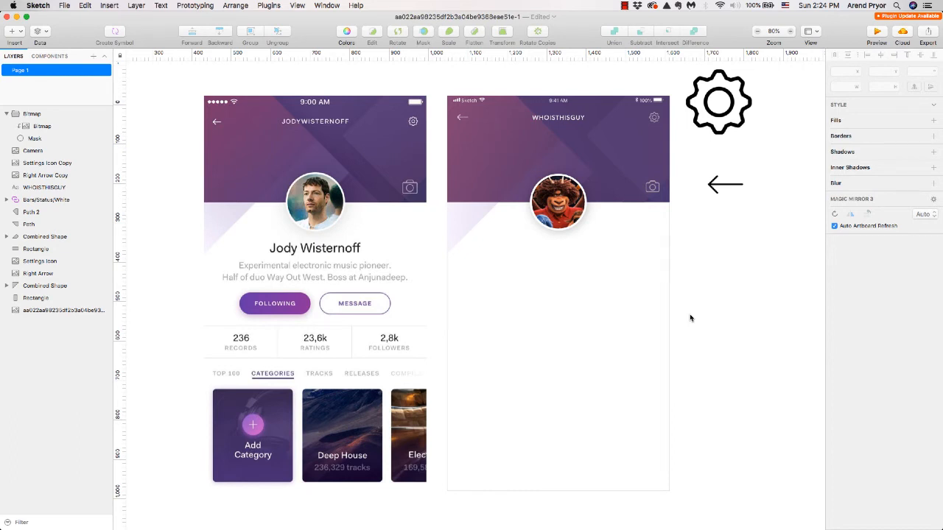
click(698, 262)
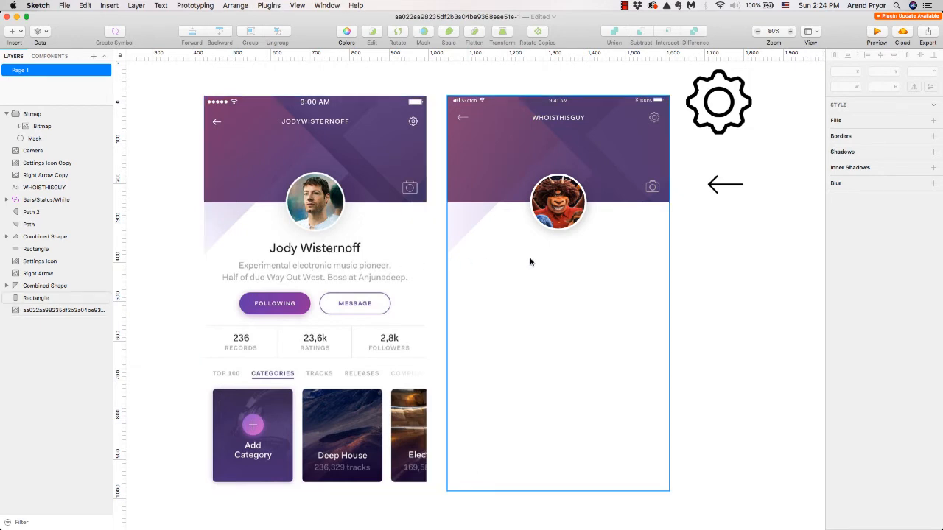
key(super+v)
key(alt+super+v)
click(928, 235)
drag(840, 280, 815, 319)
click(873, 219)
click(874, 203)
drag(561, 259, 573, 251)
- Add the two-line bio "I'm a Lion, a Bat and a Scorpion / all rolled into one cuddly package." below The Manticore heading
key(t)
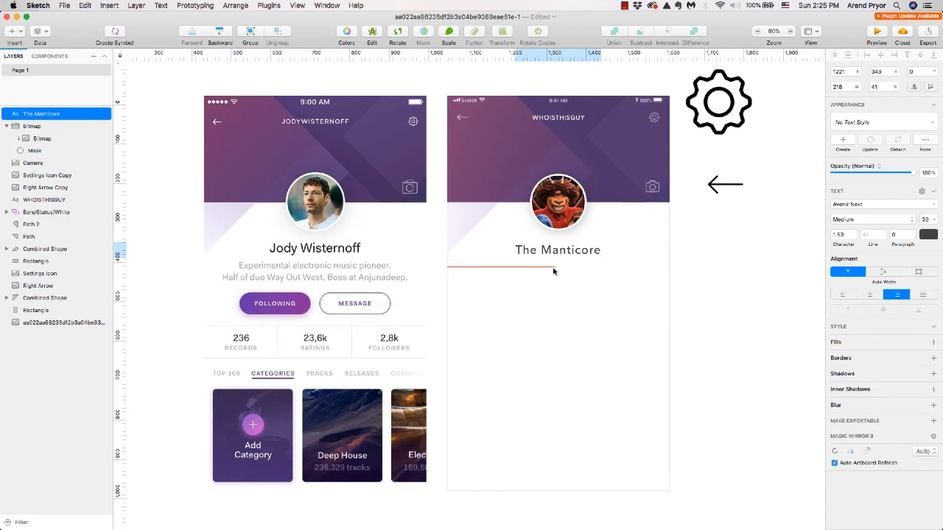
click(555, 263)
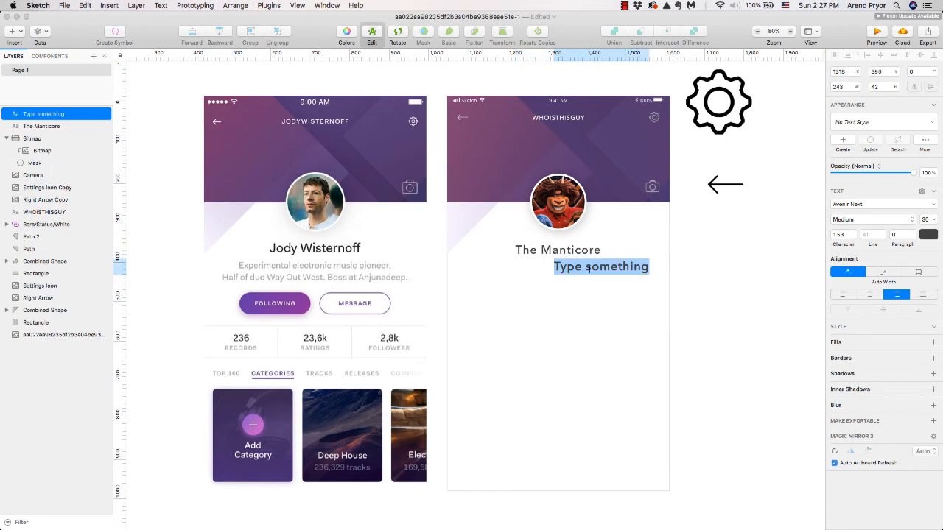
text(I'm a Lion, a Bat an)
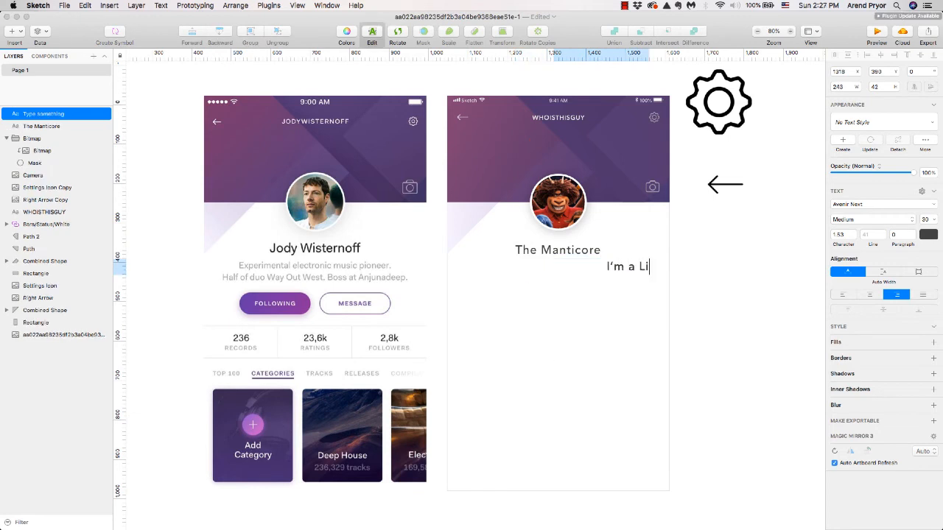
text(d a Scorpion)
key(Return)
text(all rolled into one cuddly package.)
key(Escape)
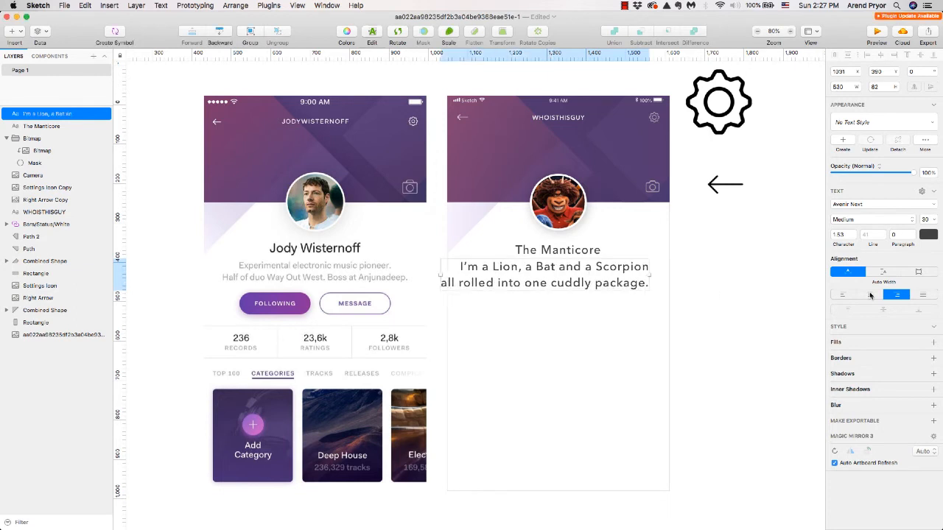
- Centre-align the bio text and format it in grey #969696 at size 22
click(869, 294)
click(928, 235)
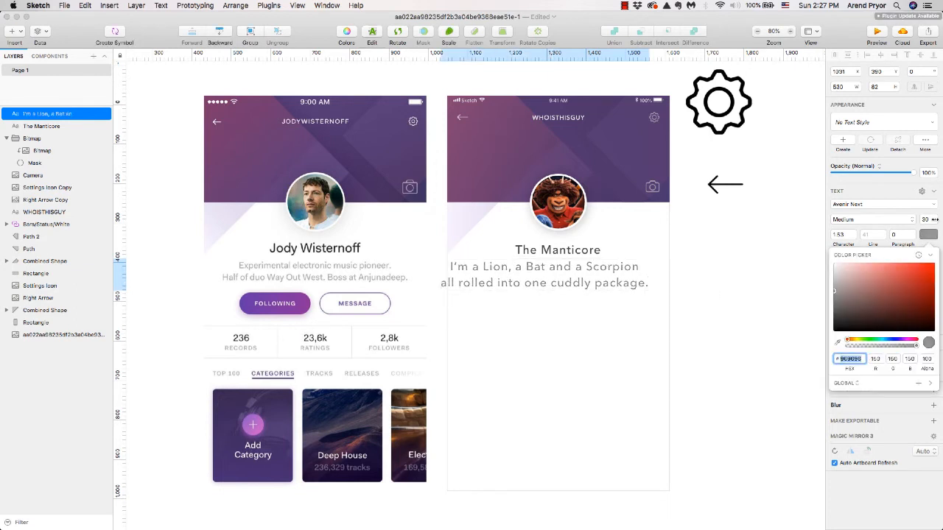
click(925, 219)
key(Down)
key(Down)
key(Down)
key(Down)
key(Down)
key(Down)
key(Down)
key(Down)
- Set the bio text's character spacing to 1.32 and deselect it
click(853, 235)
key(Up)
key(Up)
key(Up)
key(Up)
key(Up)
key(Up)
key(Up)
key(Up)
key(Up)
key(Up)
key(Up)
key(Up)
key(Up)
key(Up)
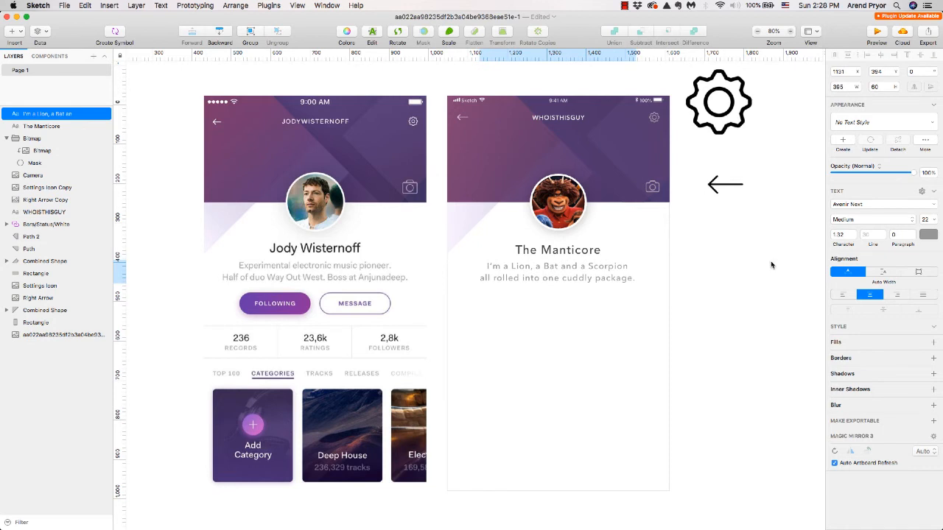
click(596, 253)
click(666, 272)
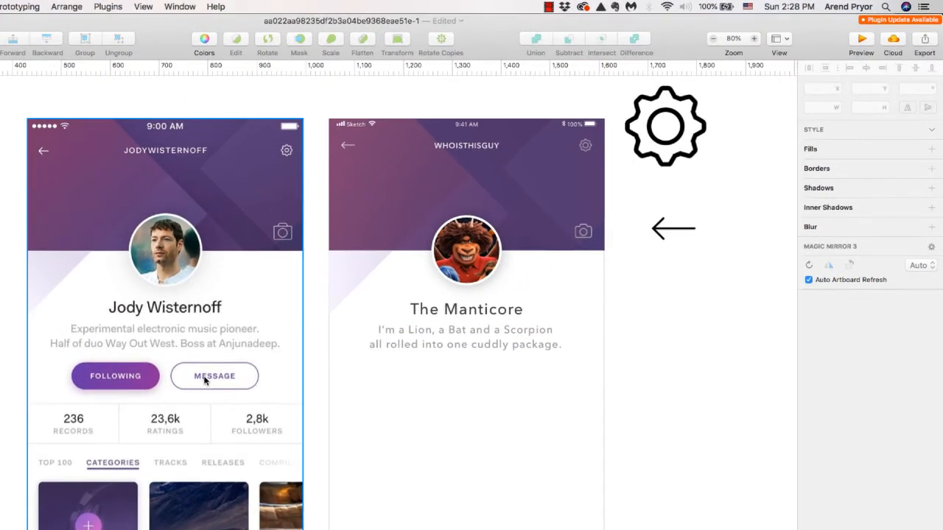
- Draw a rectangle about 181 × 51 px just below the reference FOLLOWING button and round its corners to a radius of 25.5
key(r)
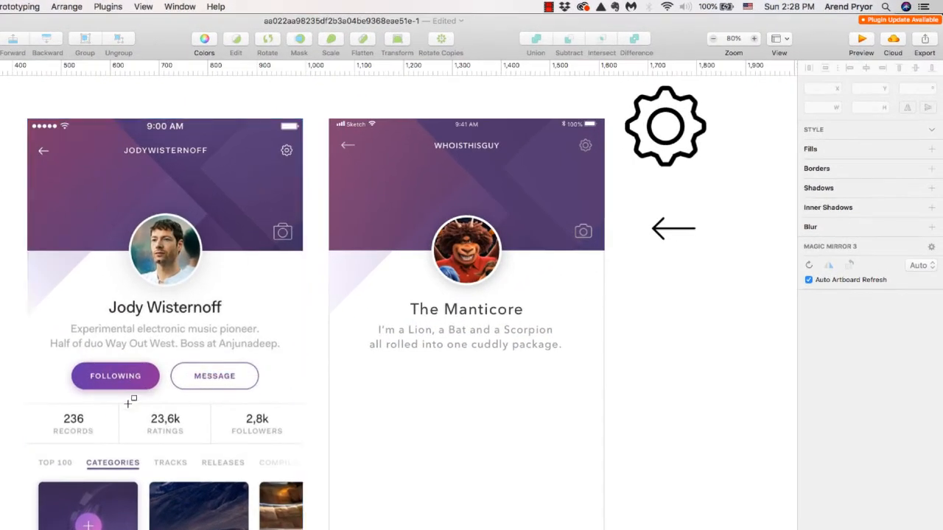
drag(72, 401, 160, 428)
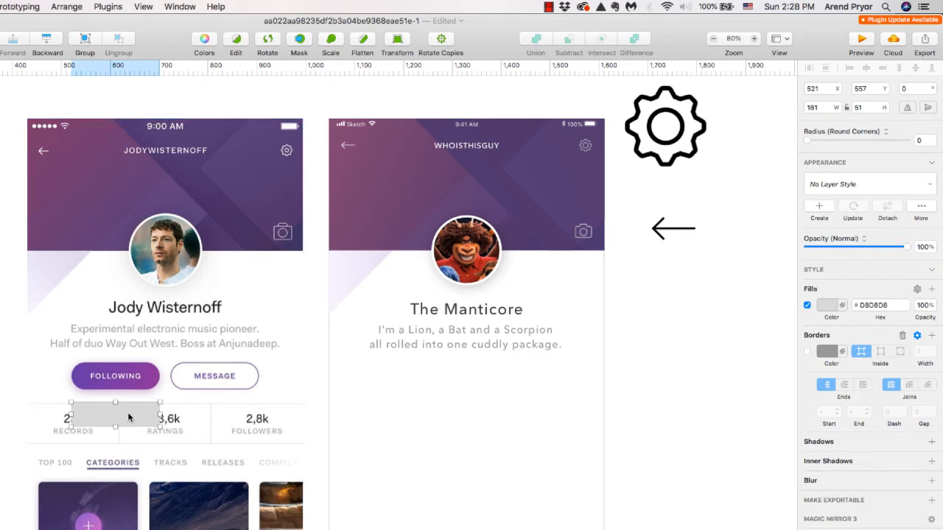
scroll(128, 418, up, 5)
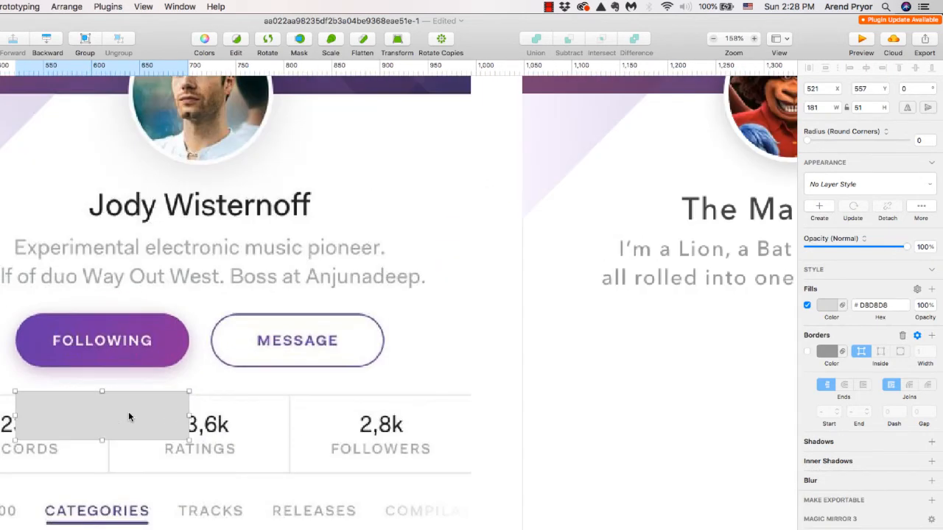
drag(179, 379, 337, 367)
scroll(337, 367, left, 5)
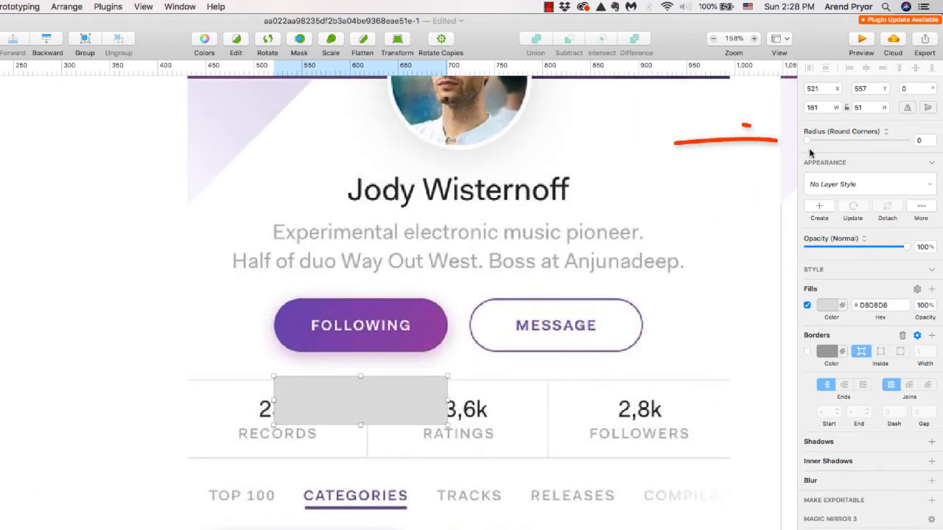
drag(825, 142, 905, 142)
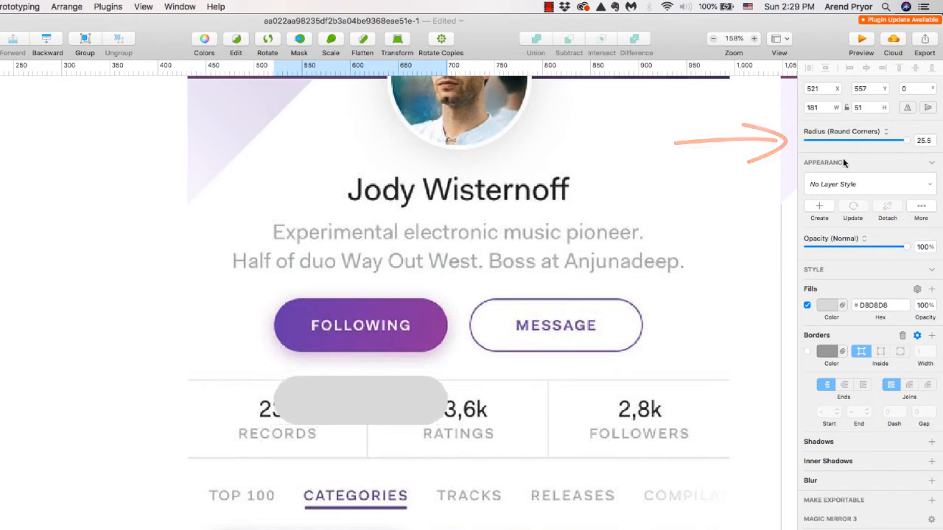
click(379, 419)
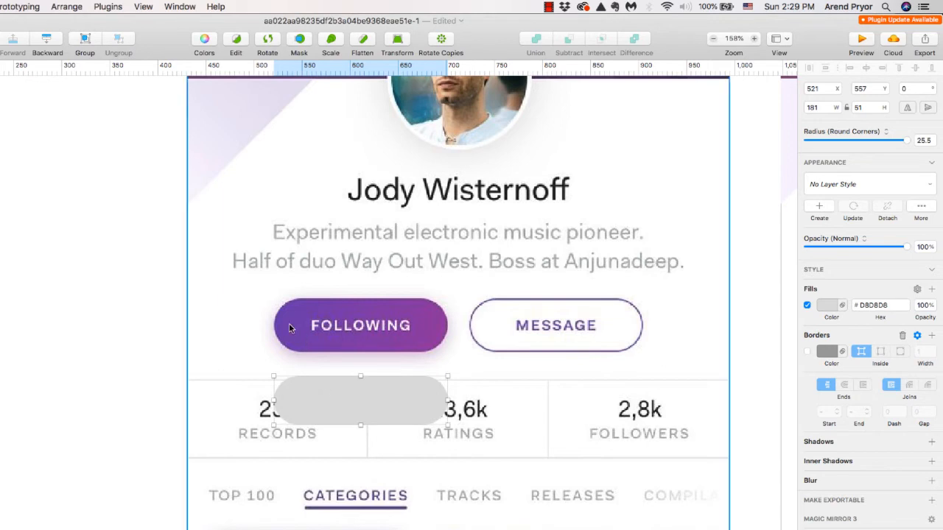
- Give the rounded rectangle a linear gradient fill running horizontally from one end to the other
click(824, 306)
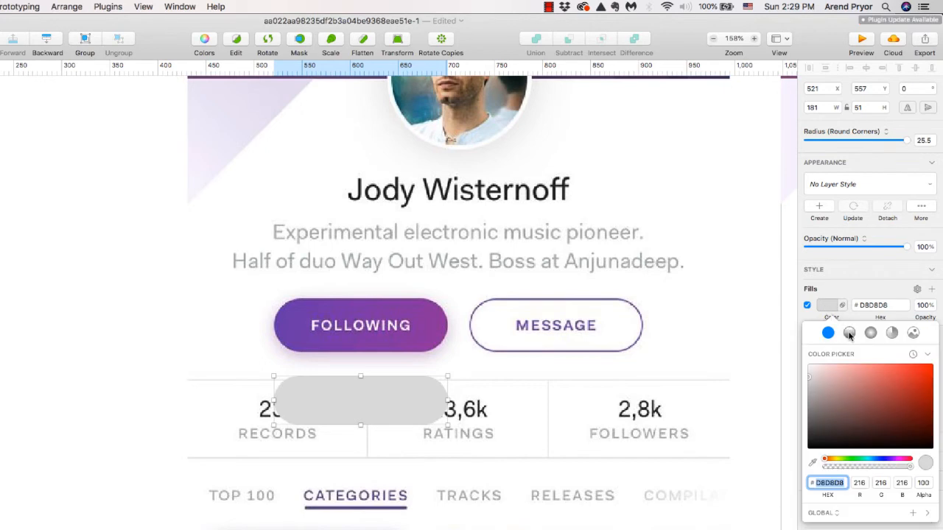
click(850, 332)
drag(360, 377, 273, 400)
drag(361, 426, 446, 401)
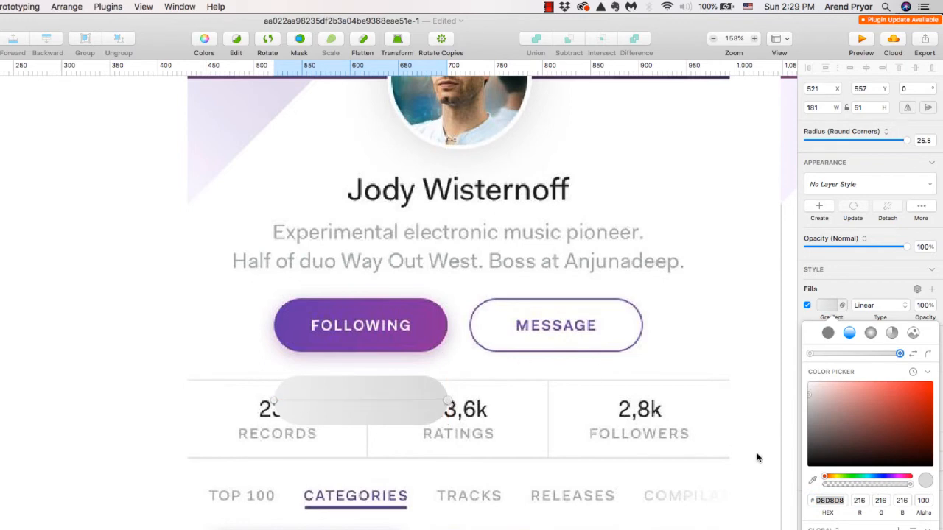
- Match both gradient stops to the purples sampled from the corresponding ends of the reference FOLLOWING button
click(824, 501)
click(812, 481)
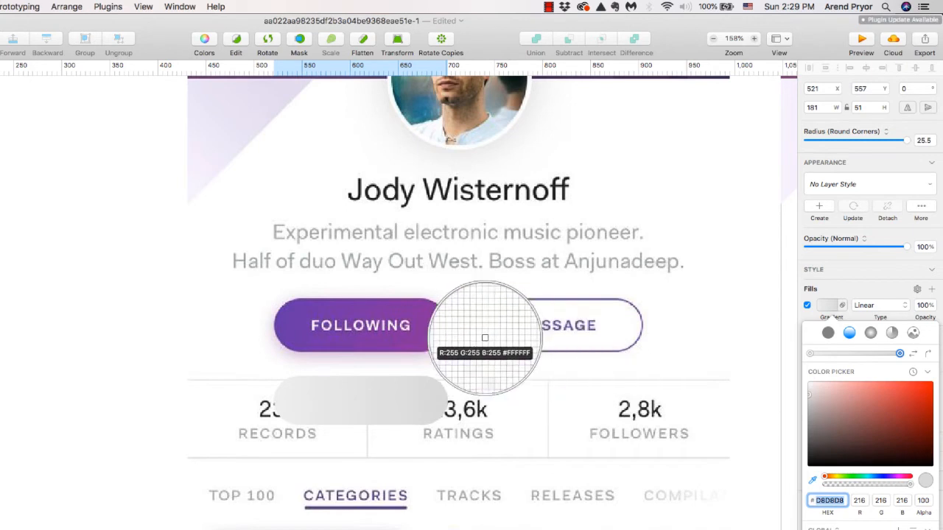
click(440, 328)
click(274, 400)
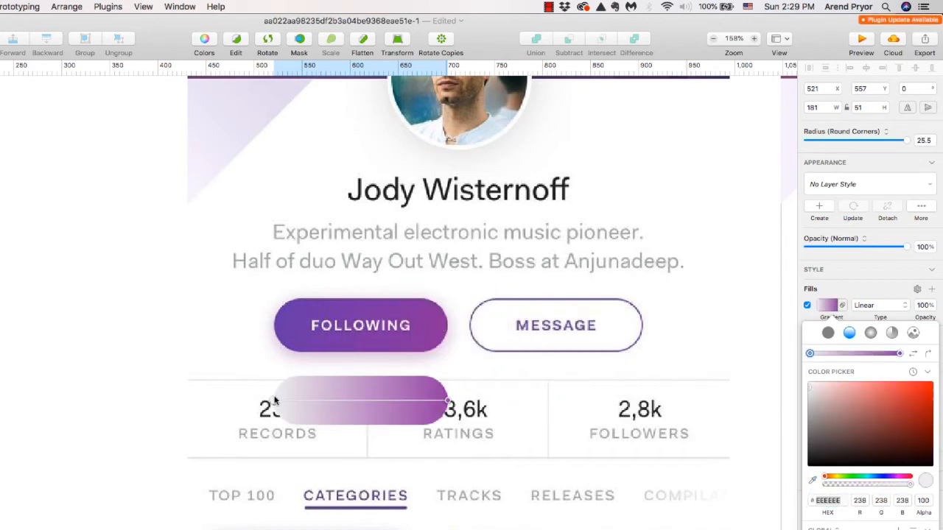
click(813, 480)
click(282, 325)
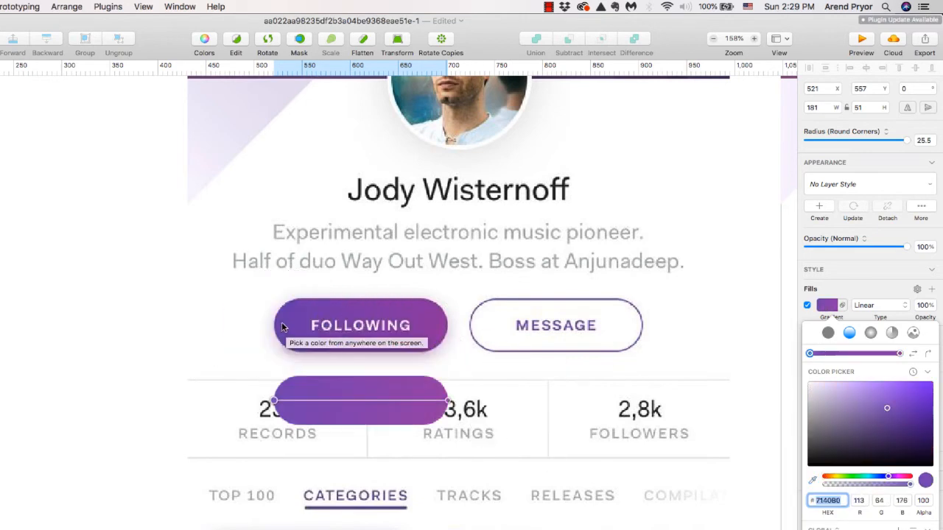
click(145, 348)
- Add the text label "FOLLOWING" and place it over the purple rounded rectangle
click(330, 396)
key(t)
click(330, 401)
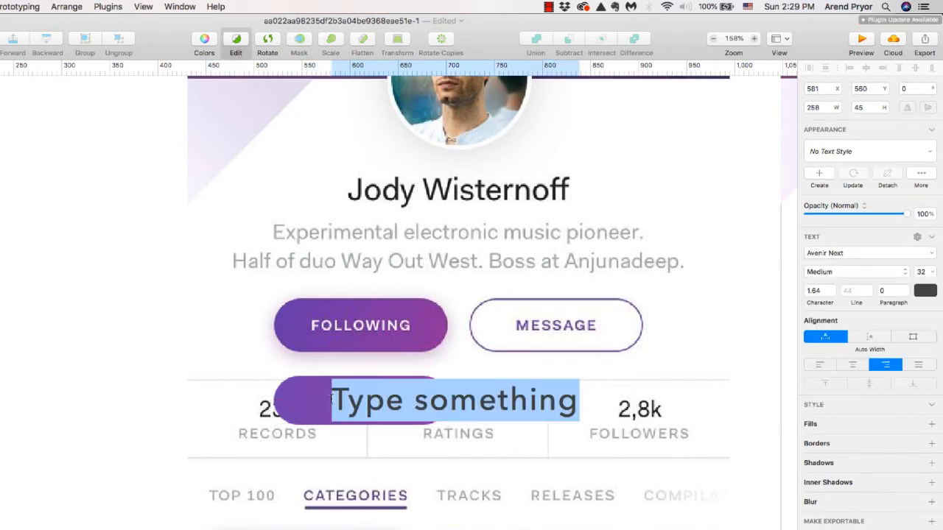
text(FOLLOWING)
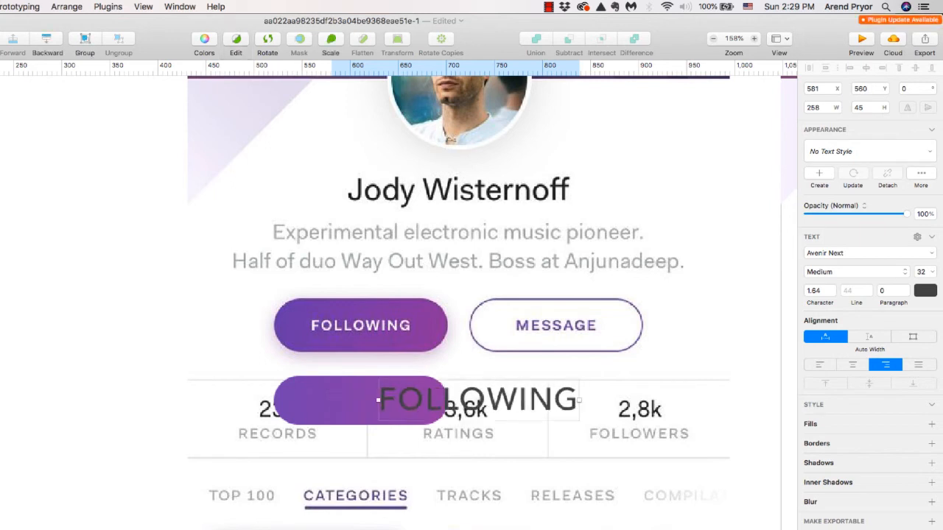
key(Escape)
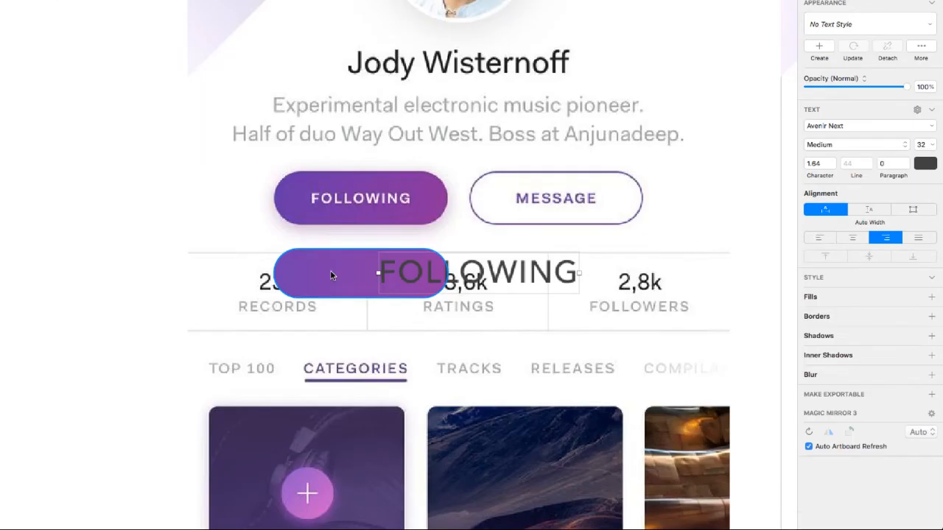
drag(454, 274, 376, 277)
- Colour the new FOLLOWING label white (#FFFFFF)
click(925, 163)
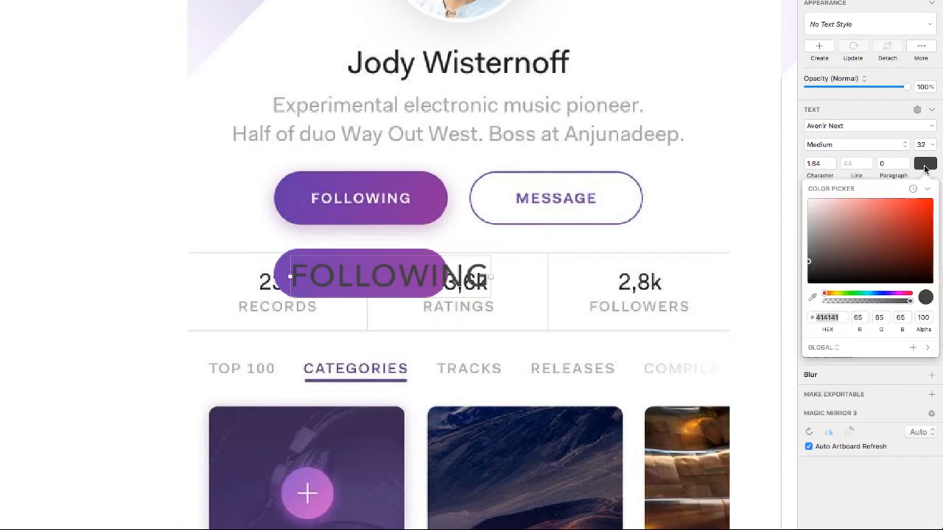
click(826, 206)
drag(817, 203, 800, 196)
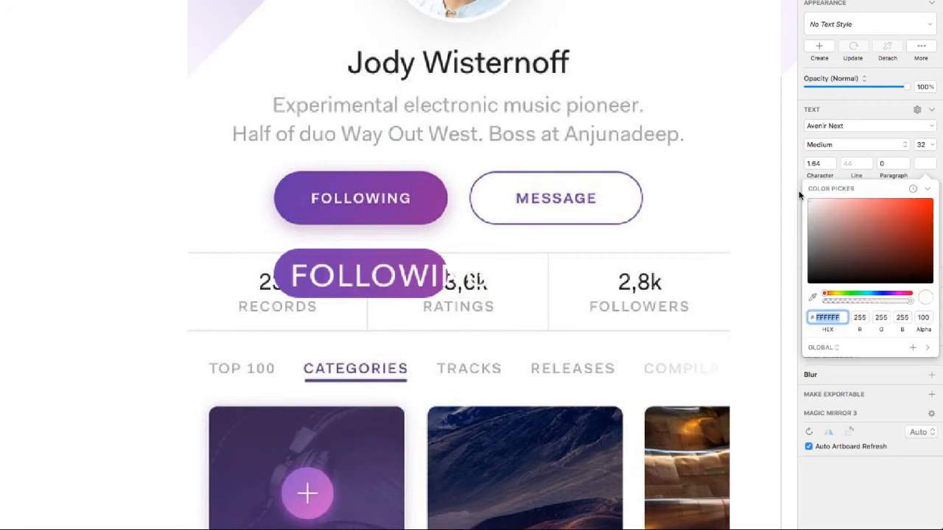
- Reduce the FOLLOWING label to size 15 and position it inside the purple button
drag(932, 146, 926, 145)
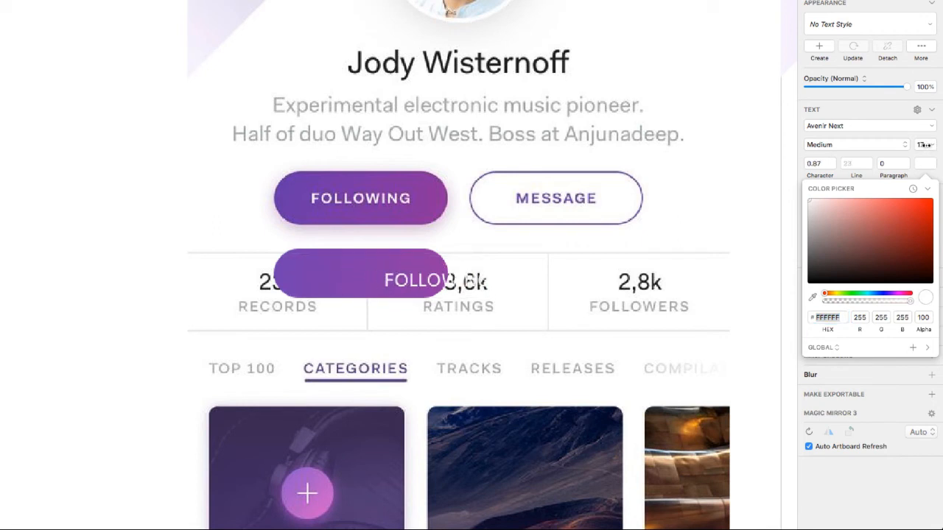
drag(438, 280, 361, 271)
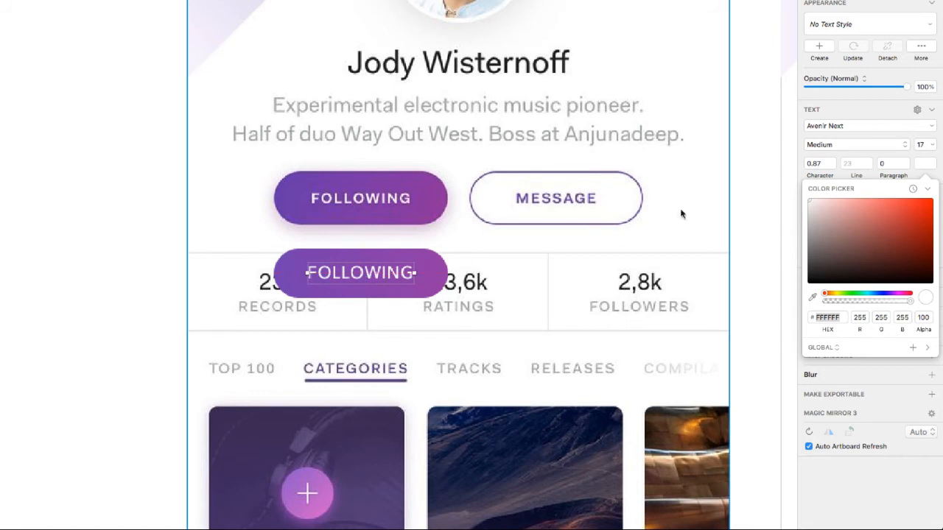
click(913, 172)
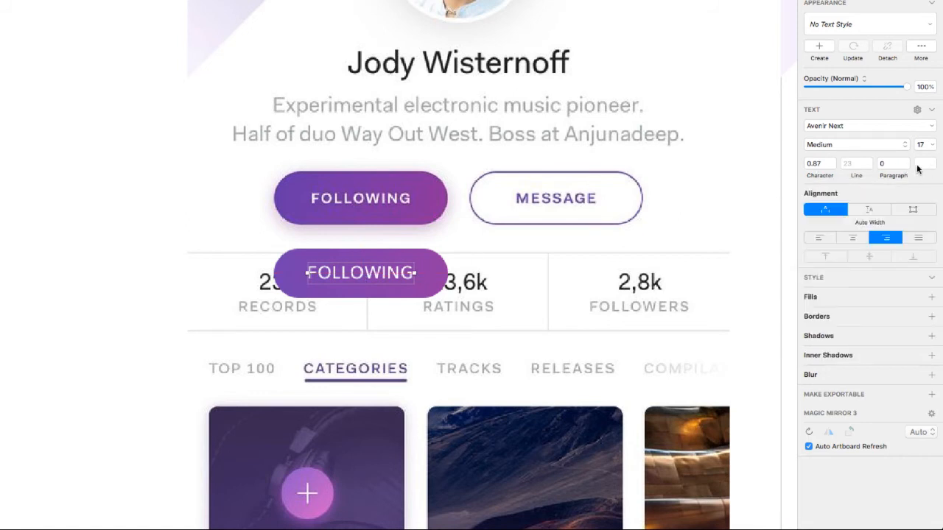
drag(931, 148, 932, 146)
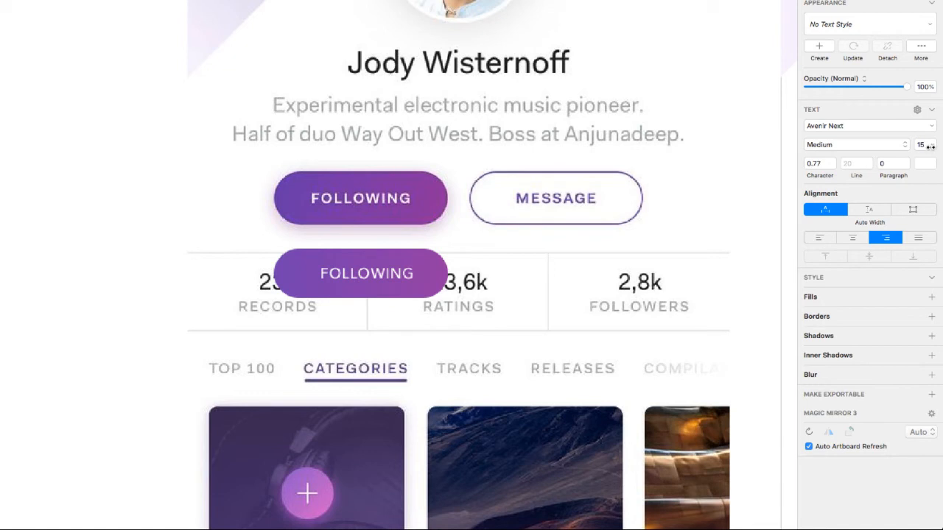
drag(931, 147, 931, 147)
- Compare the Demi Bold and Bold weights on the FOLLOWING label and keep Demi Bold
click(907, 146)
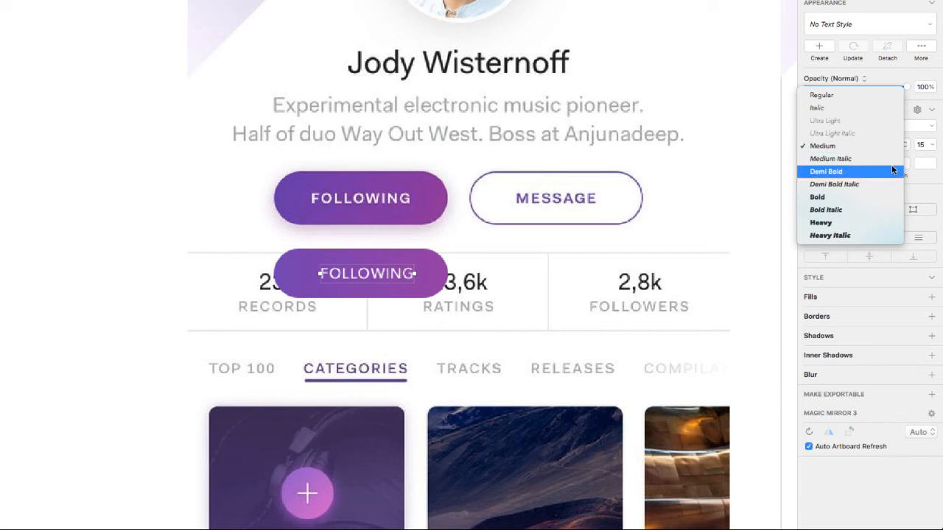
click(893, 170)
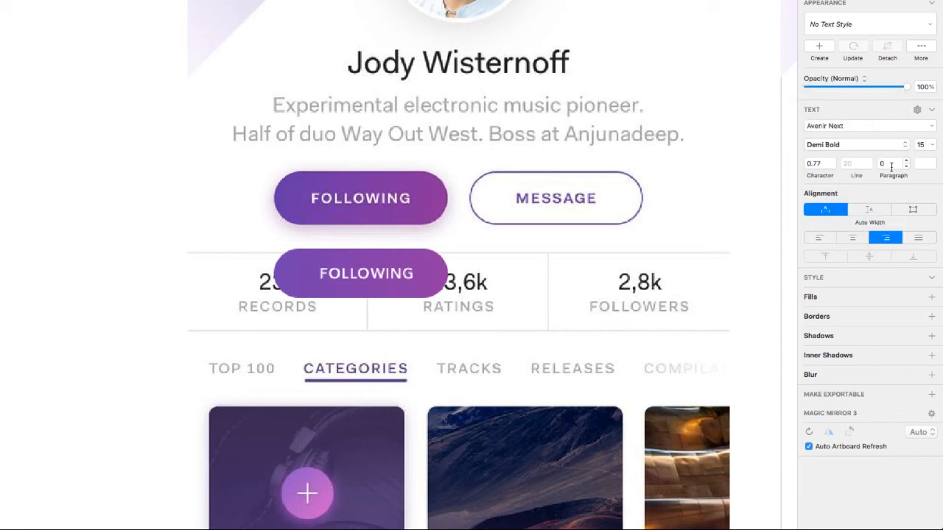
click(906, 147)
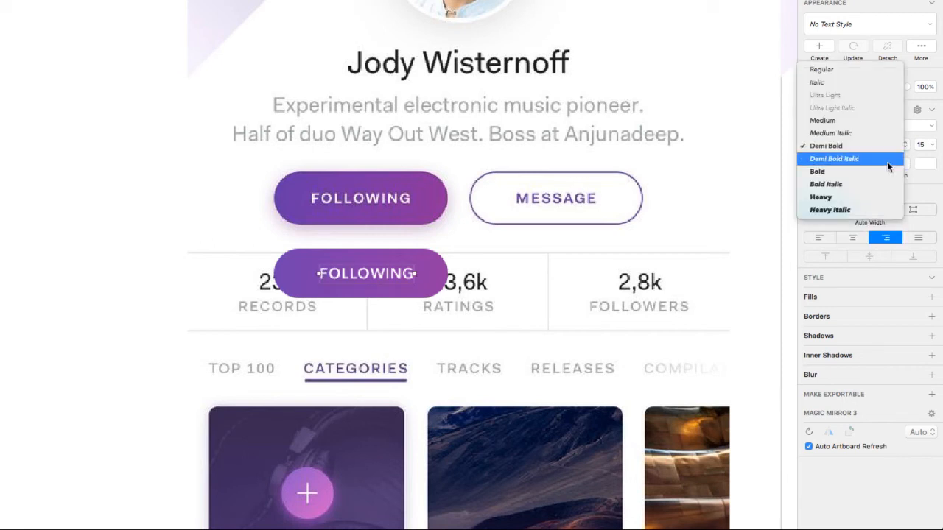
click(887, 170)
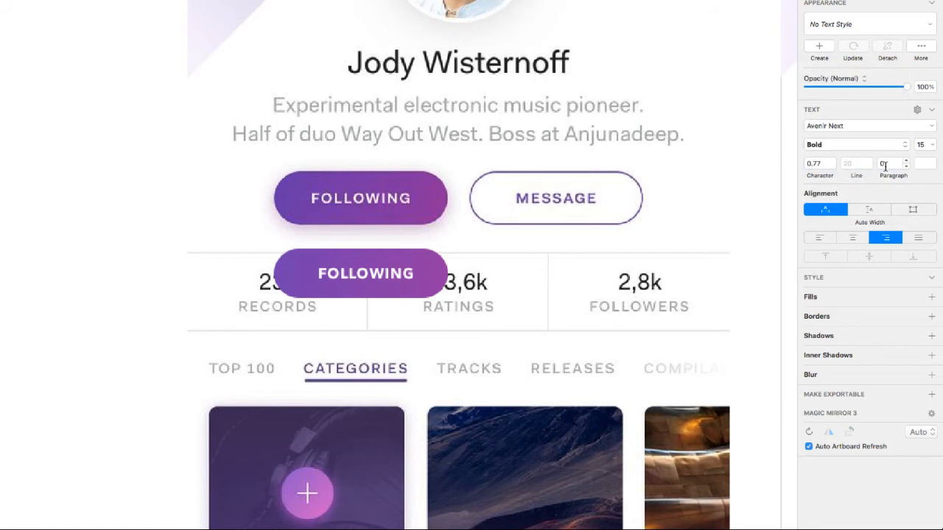
click(905, 145)
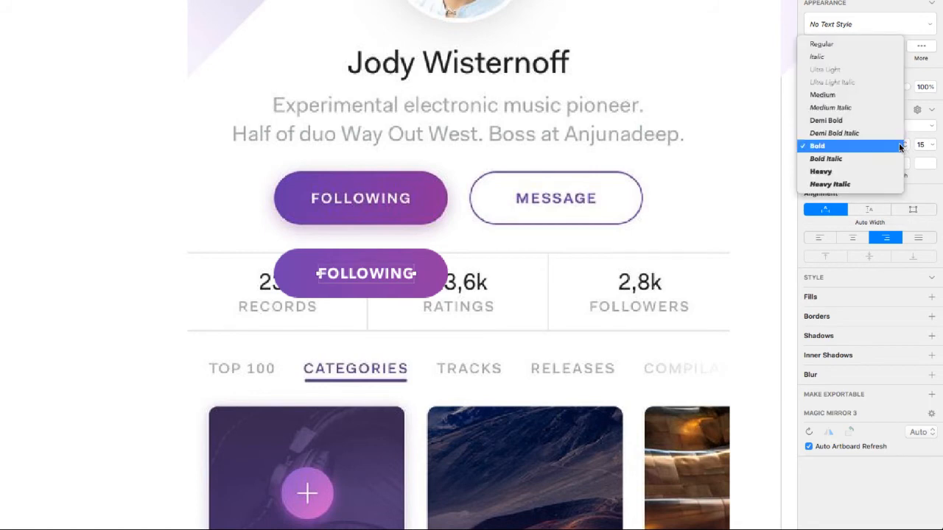
click(896, 123)
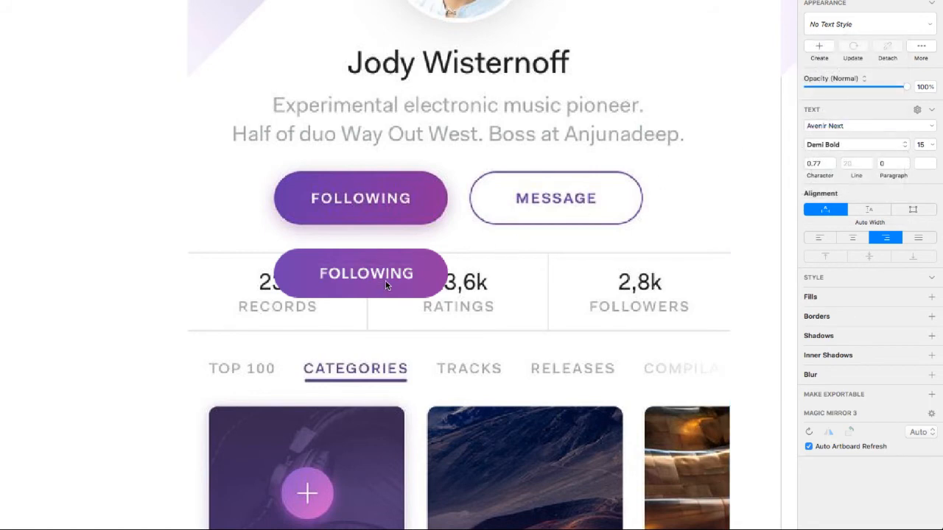
- Centre the FOLLOWING label in the purple button and give the button's rectangle a #D400FF magenta shadow
drag(383, 278, 378, 277)
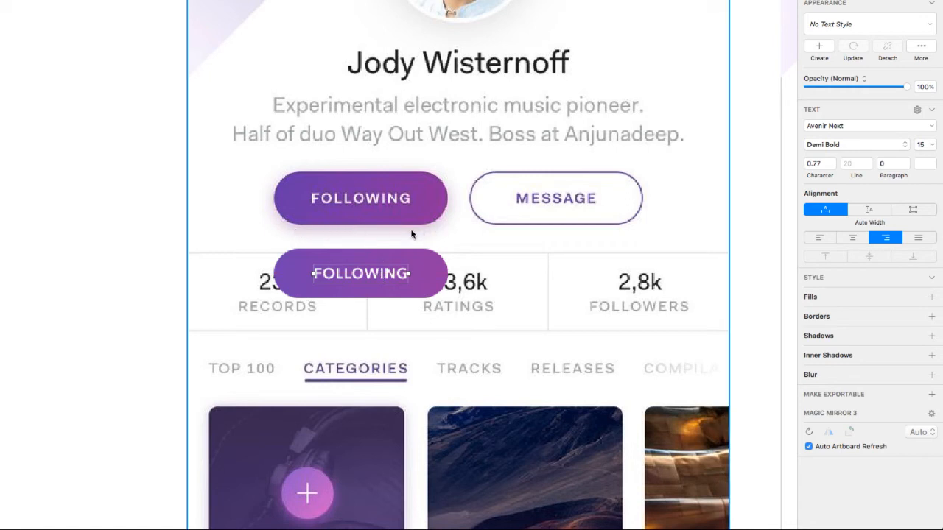
click(409, 249)
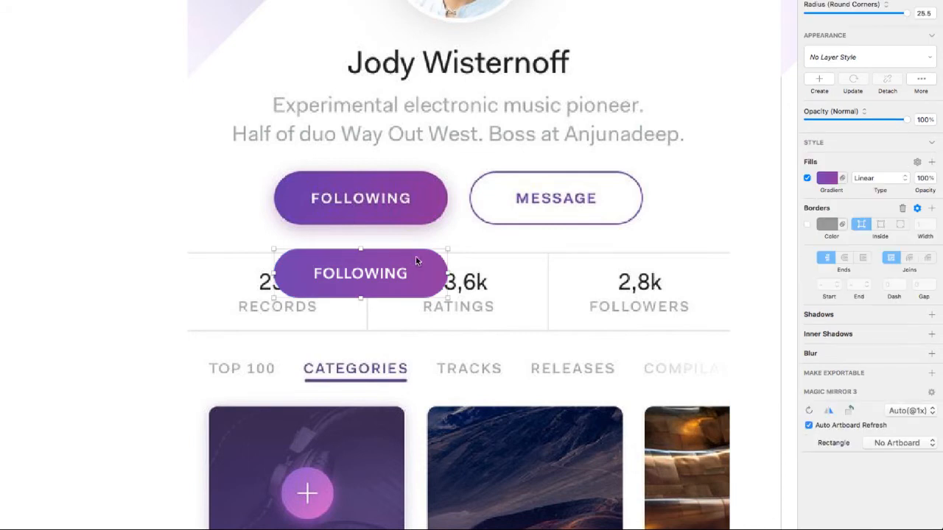
click(932, 315)
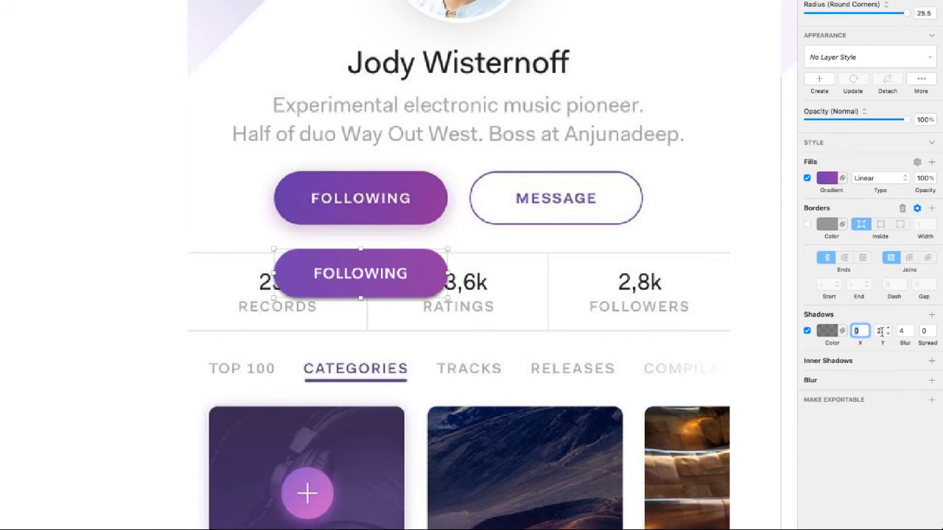
click(826, 331)
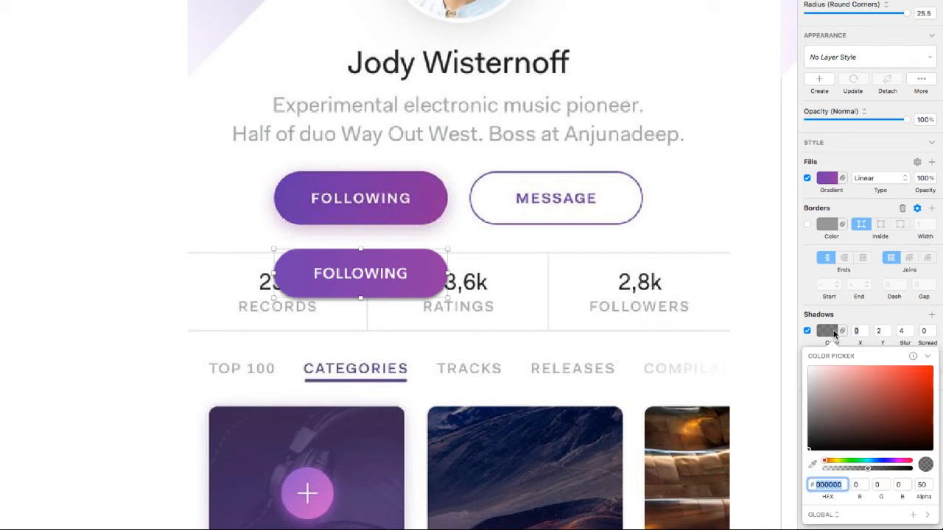
click(891, 462)
drag(928, 382, 934, 367)
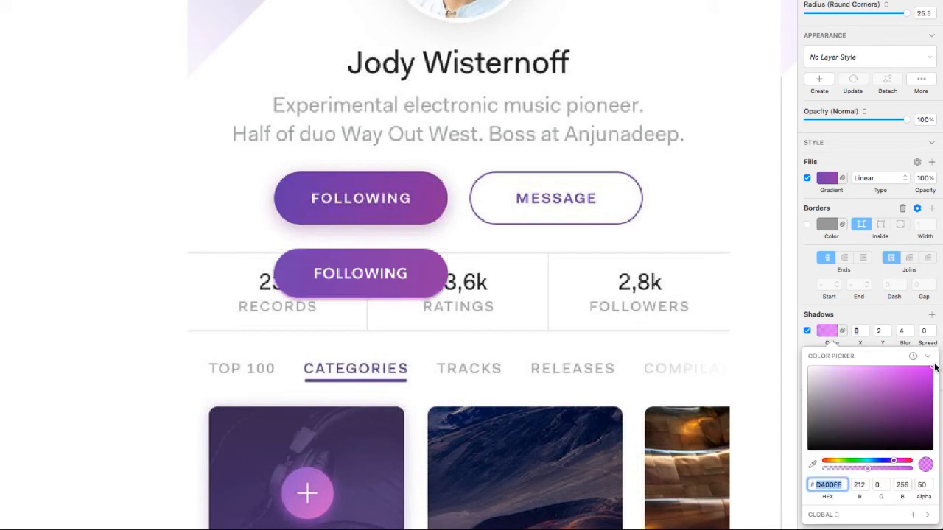
click(829, 330)
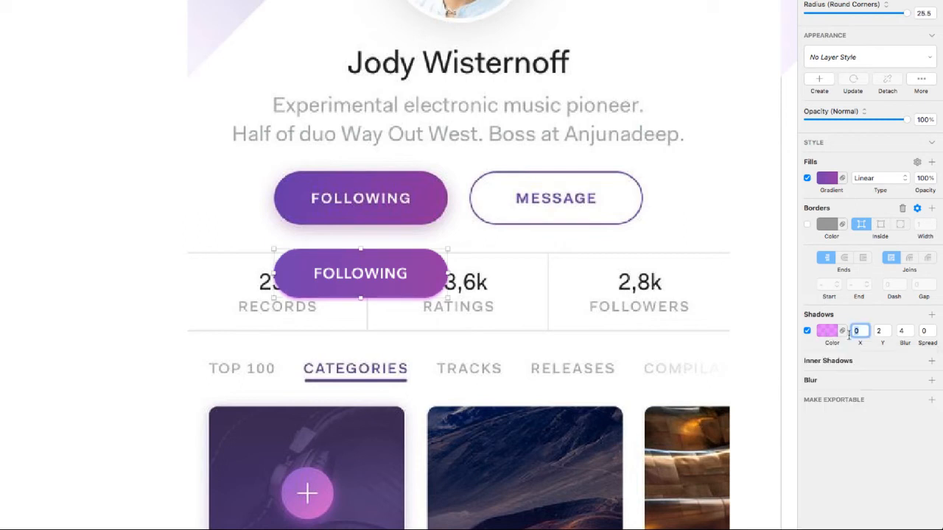
- Set the button shadow's blur to 10 and lower the shadow colour's alpha to below 30
click(912, 329)
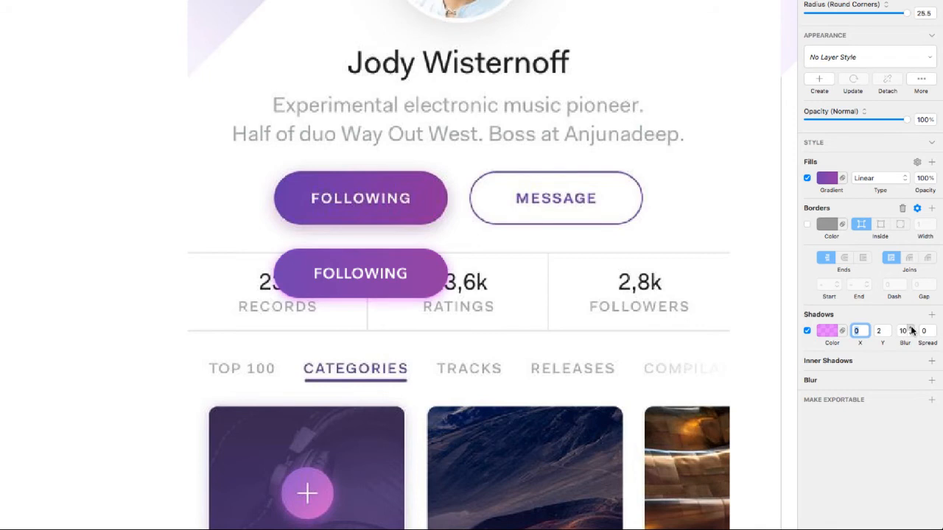
click(826, 331)
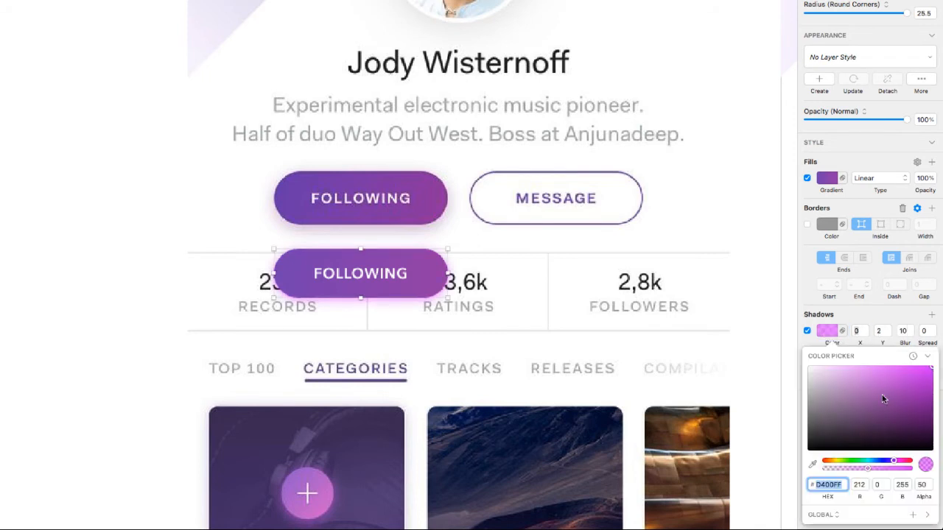
drag(925, 498, 912, 496)
drag(910, 497, 914, 496)
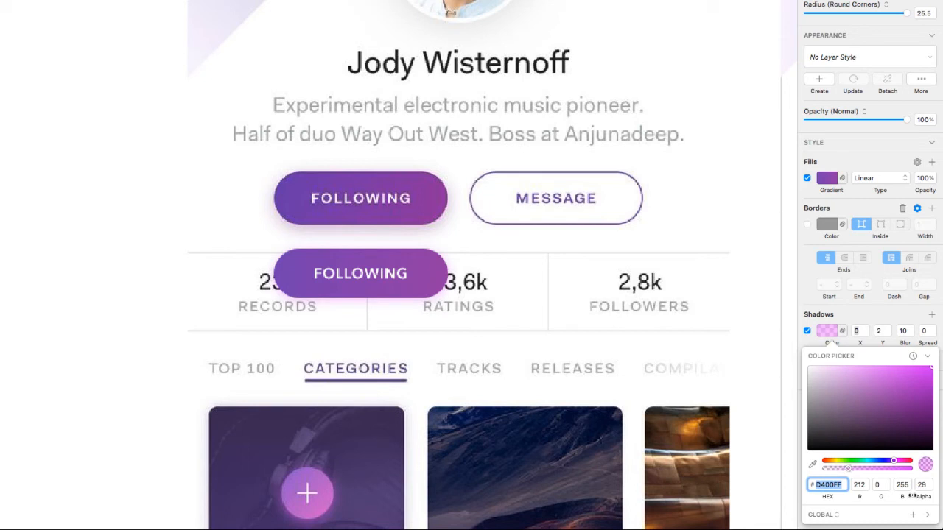
drag(914, 496, 912, 496)
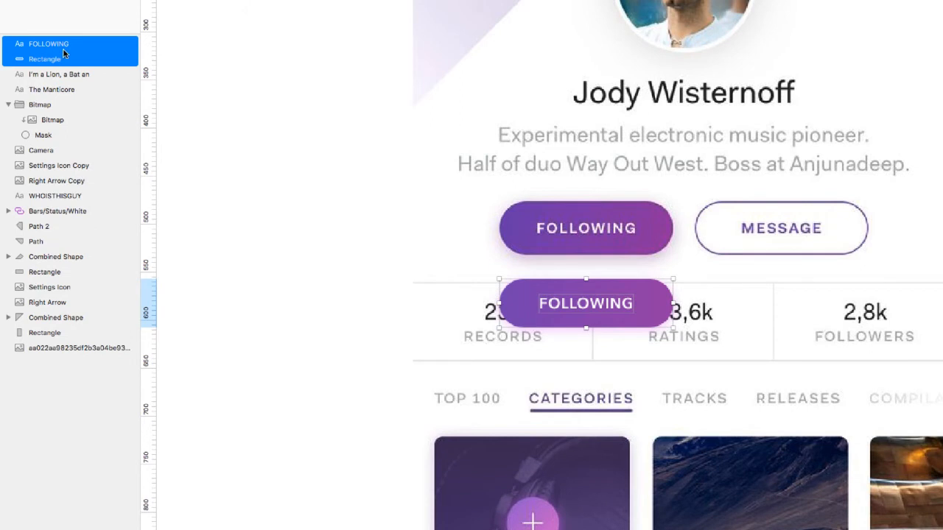
- Group the FOLLOWING label with its rectangle and name the group "Btn - Following"
key(super+g)
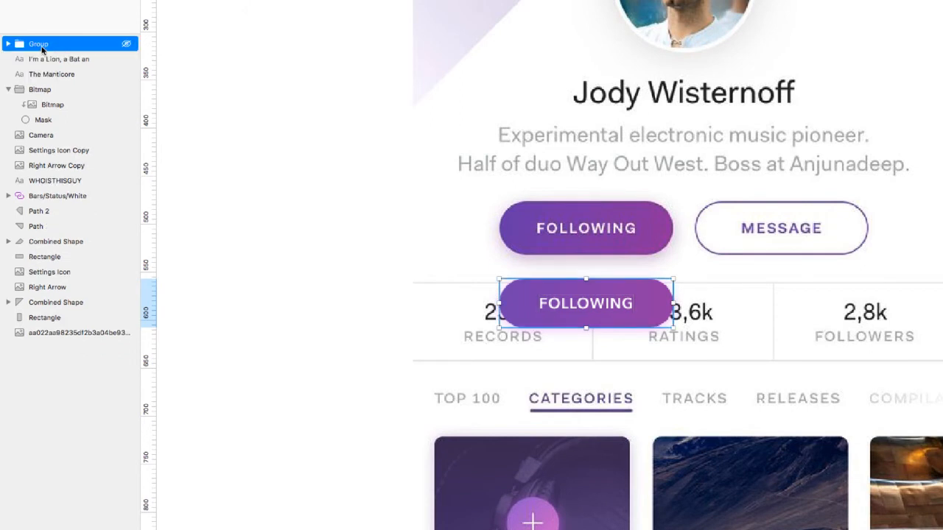
double_click(41, 48)
text(BTN)
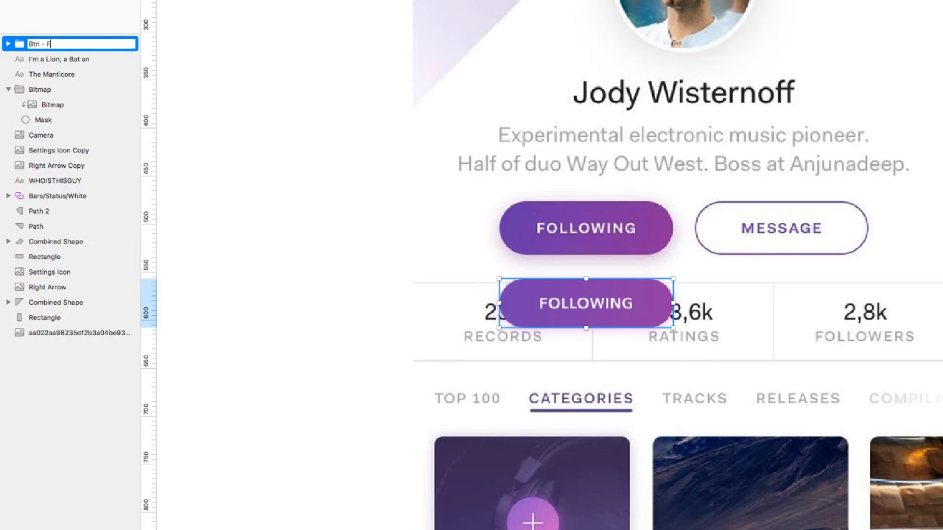
text( - Following)
key(Return)
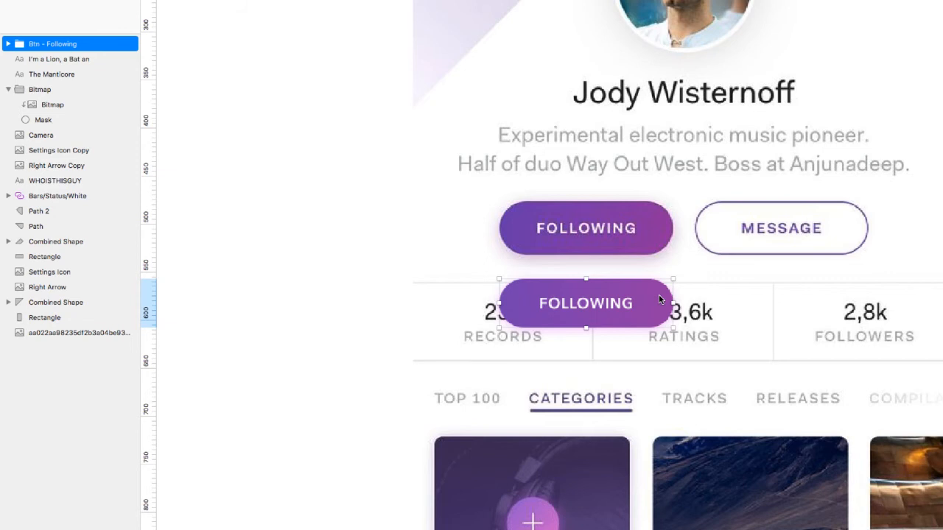
- Duplicate the Btn - Following group, place the copy beneath the reference MESSAGE button, and delete the shadow from the copy's rectangle
key(super+d)
drag(657, 298, 854, 305)
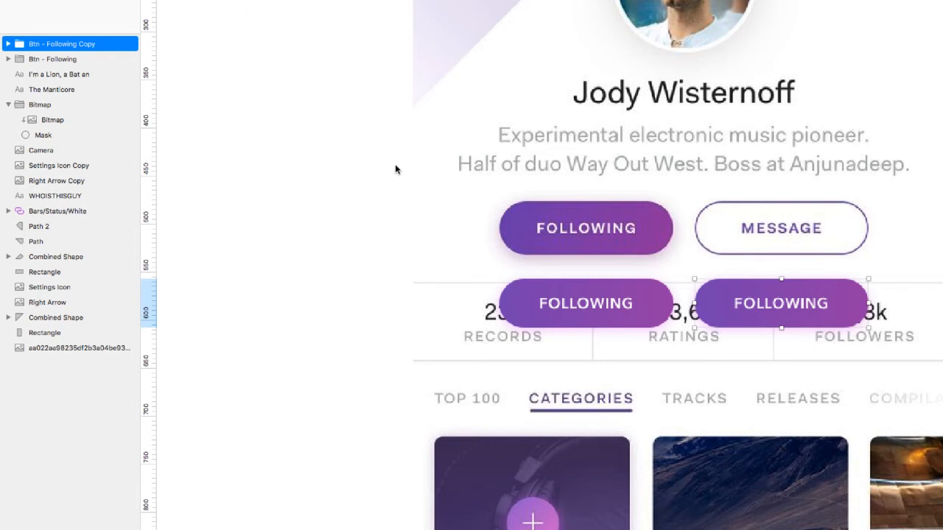
click(8, 44)
click(36, 73)
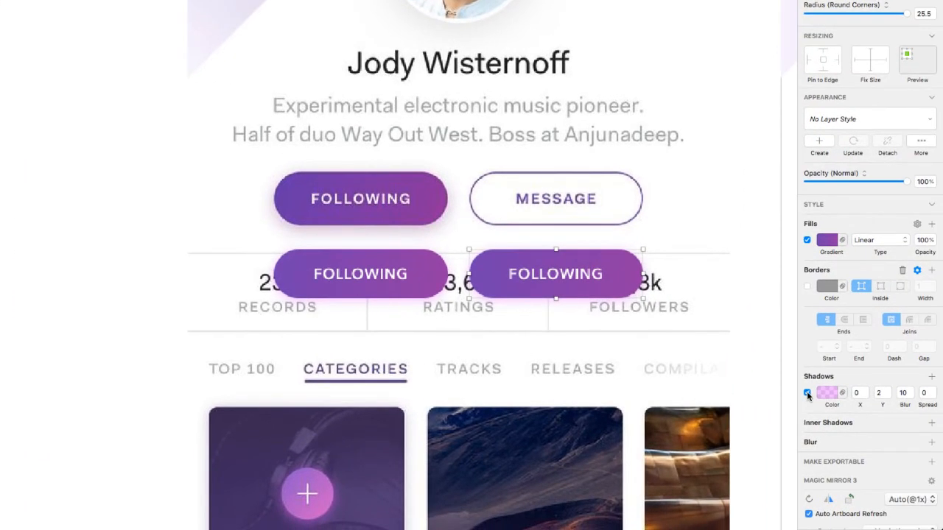
click(807, 392)
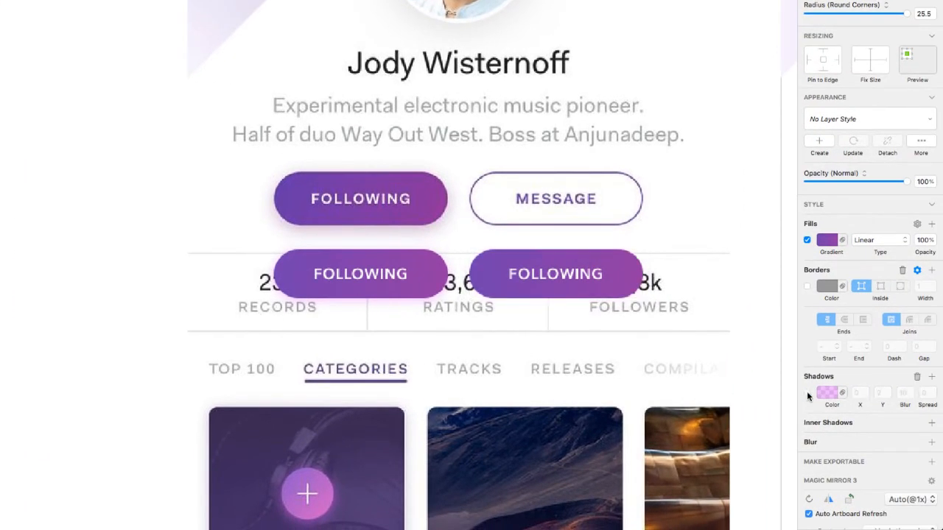
click(917, 378)
click(617, 290)
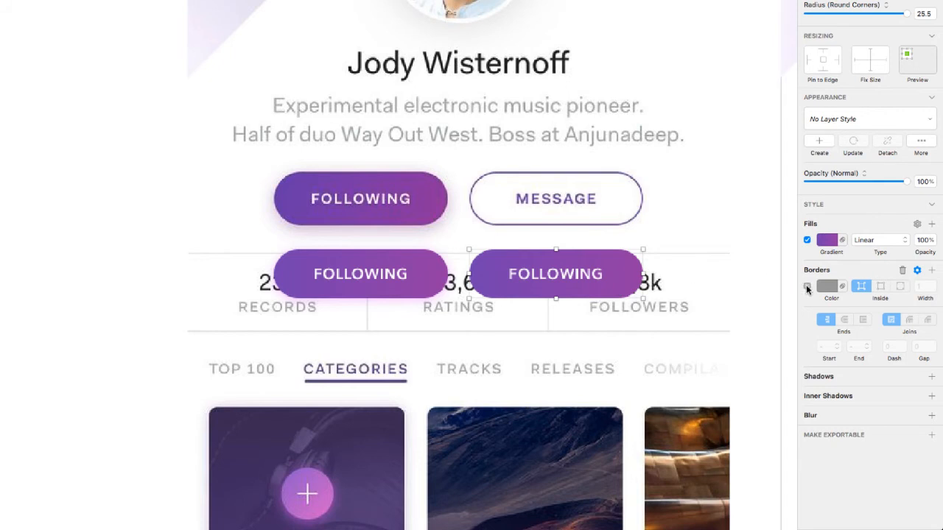
- Turn off the copied rectangle's gradient fill and give it an inside border 2 wide
click(807, 287)
click(807, 240)
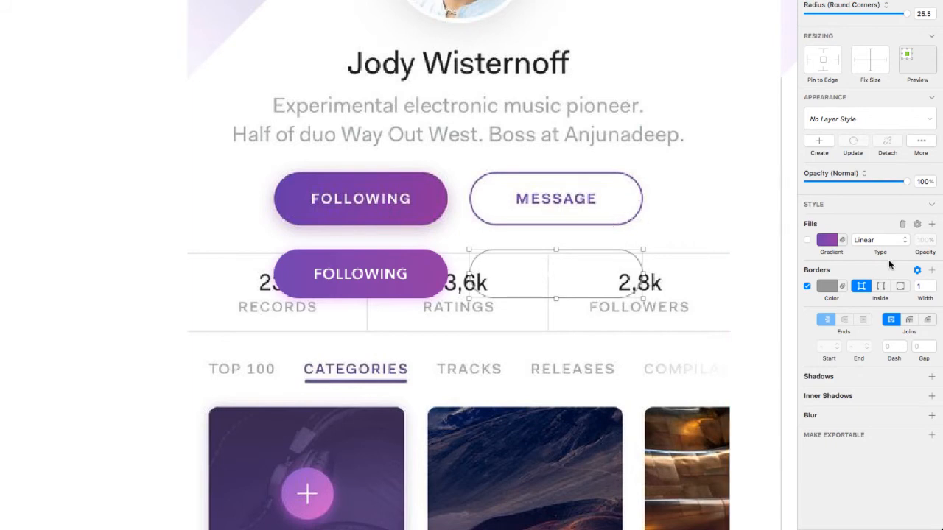
click(933, 283)
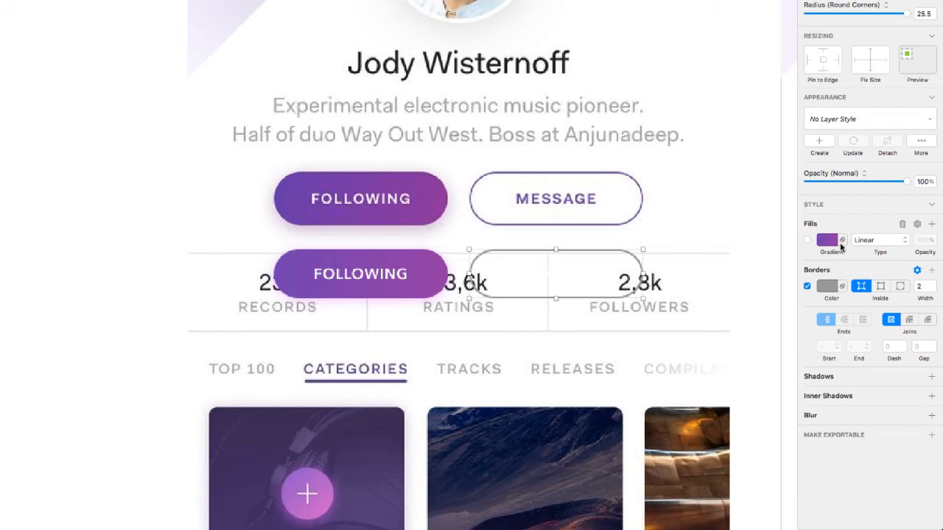
- Colour the copied button's border purple by sampling the reference MESSAGE outline, and make the sampled colour slightly brighter
click(827, 286)
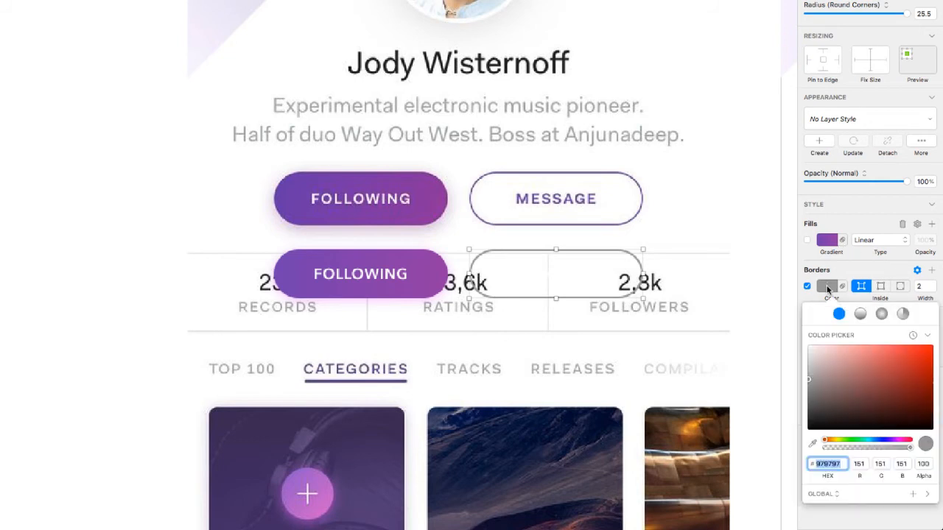
click(813, 443)
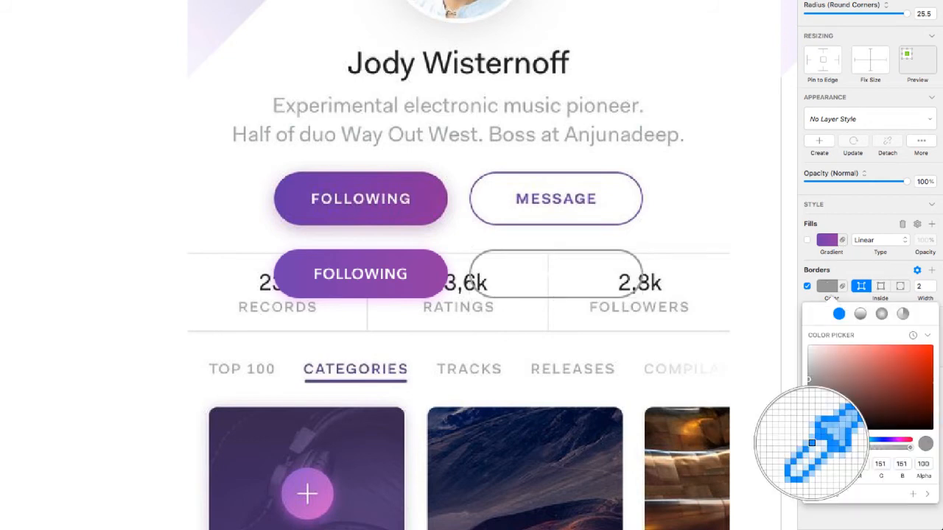
click(572, 224)
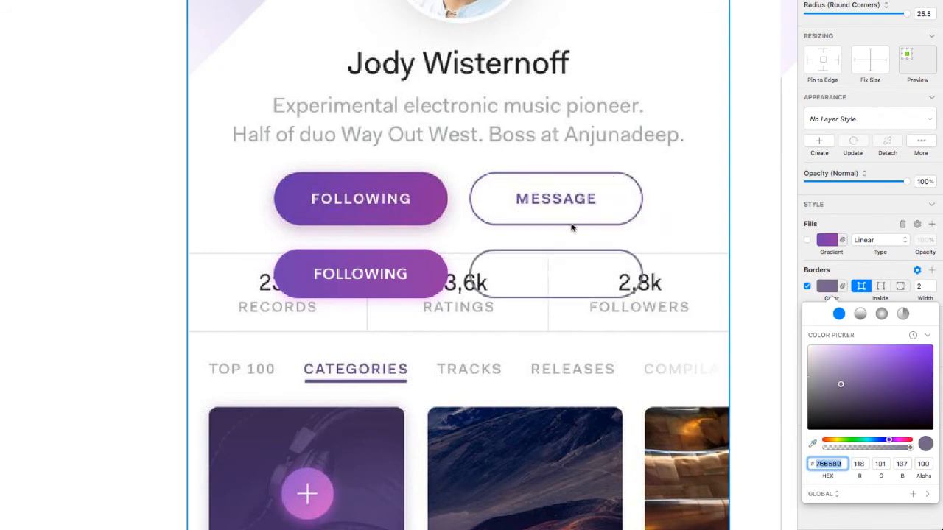
drag(842, 388, 850, 370)
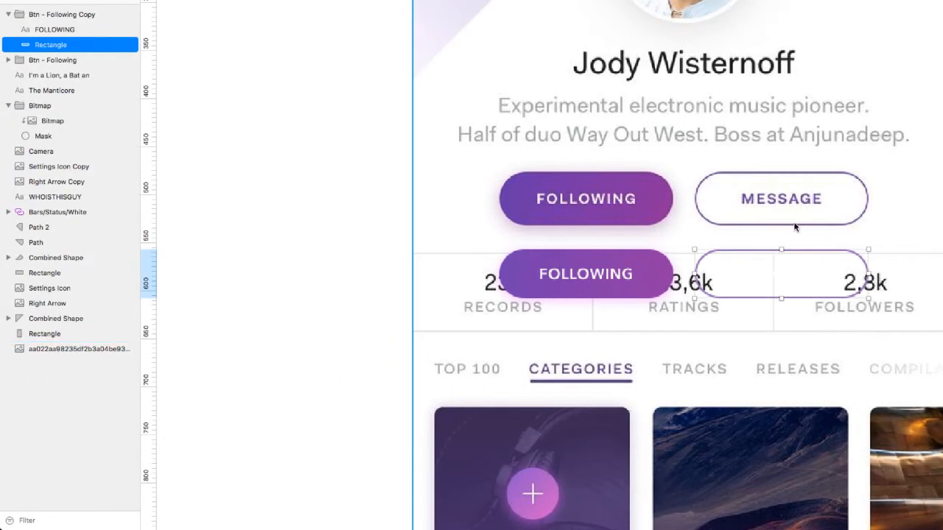
- Replace the text of the copied button's label with "message" and centre-align it
click(55, 30)
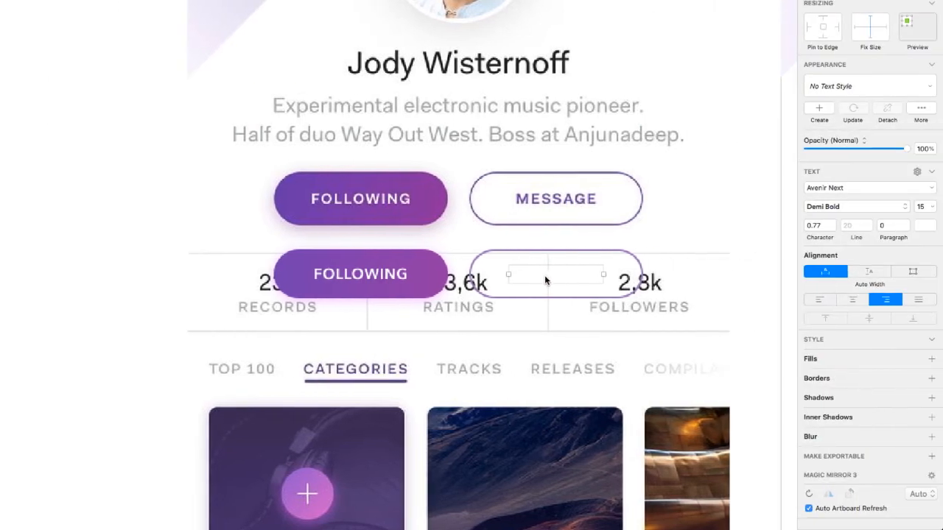
double_click(746, 276)
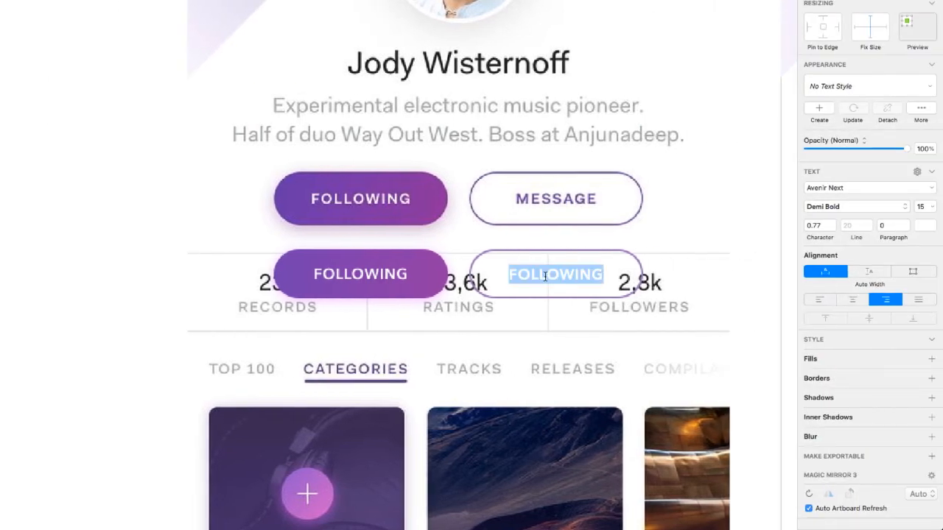
key(BackSpace)
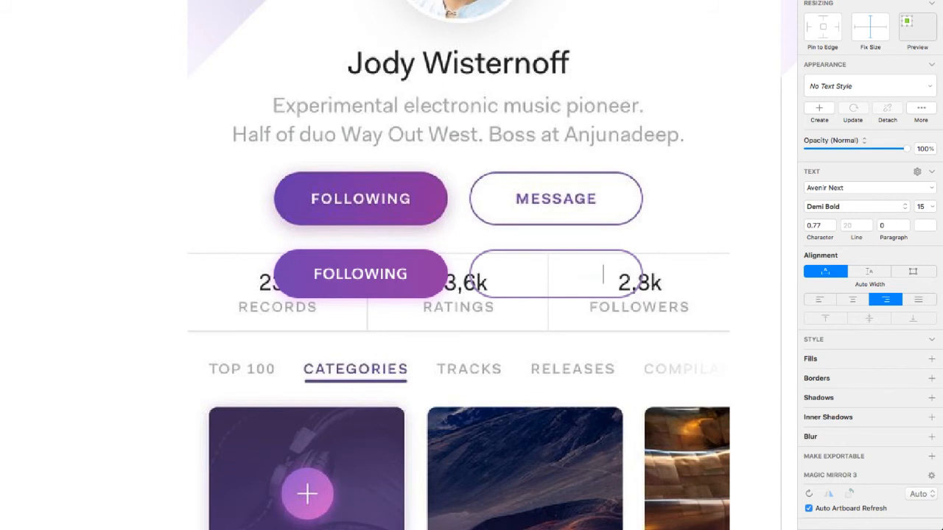
key(Escape)
click(853, 301)
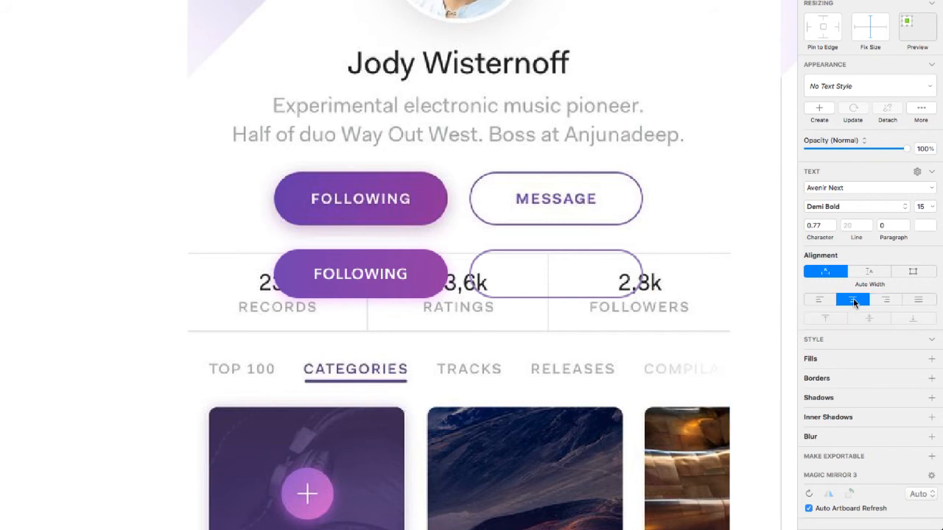
- Colour the message label purple (#9476B5) by sampling its button's outline
click(922, 226)
click(814, 359)
click(567, 291)
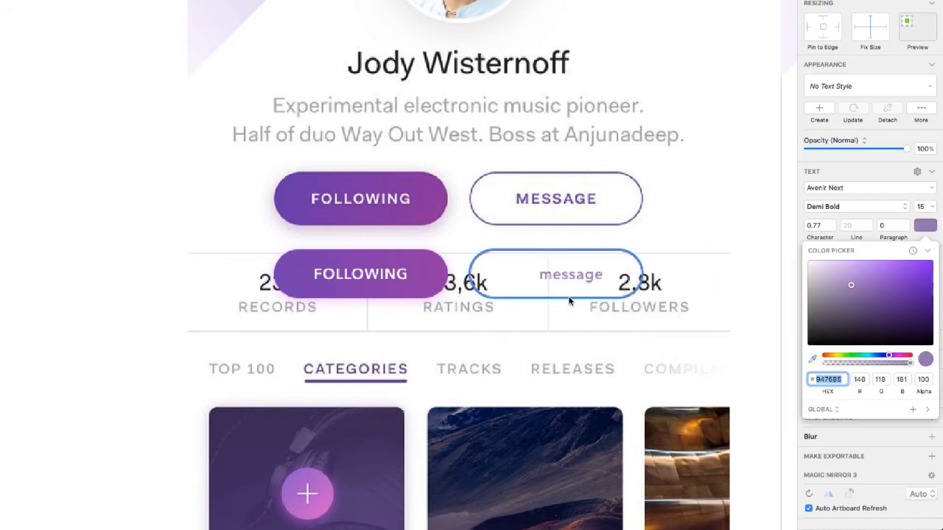
- Rewrite the label in capitals as "MESSAGE" and centre it inside the outlined button
double_click(567, 279)
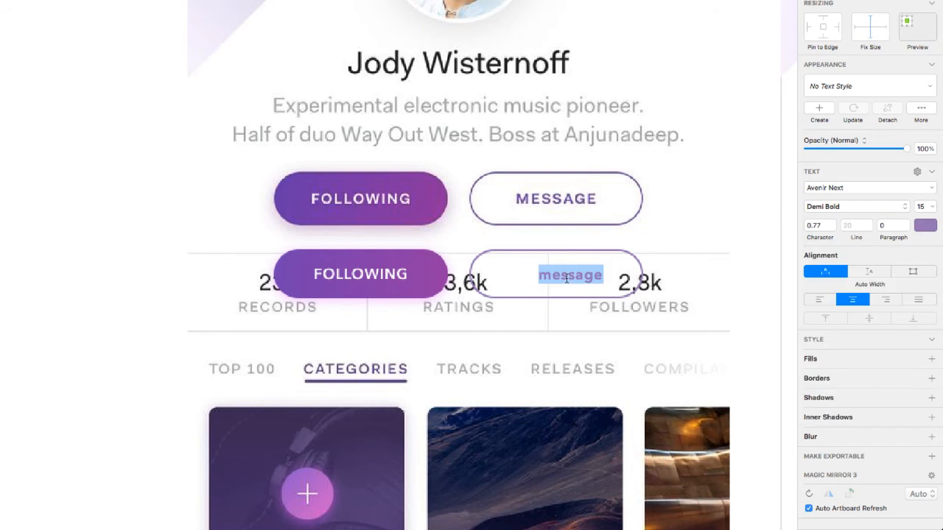
text(MESSAGE)
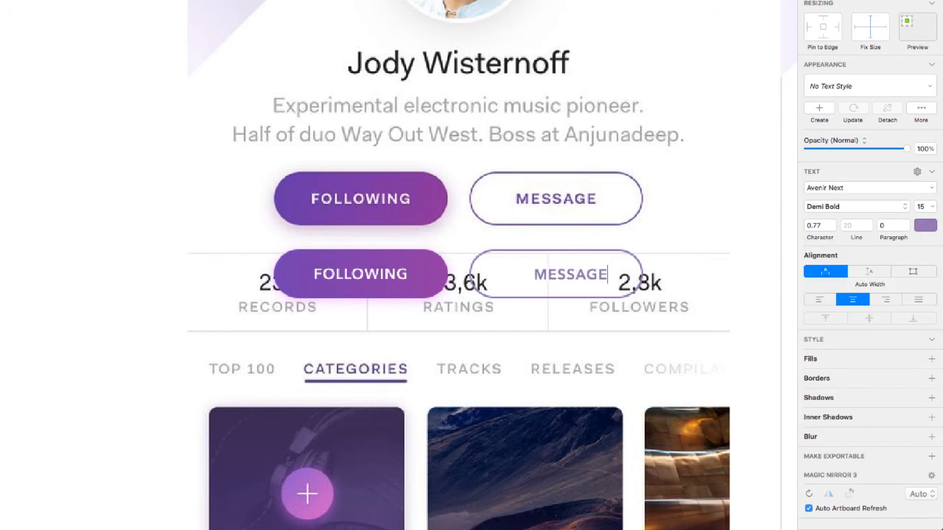
key(Escape)
drag(549, 276, 534, 277)
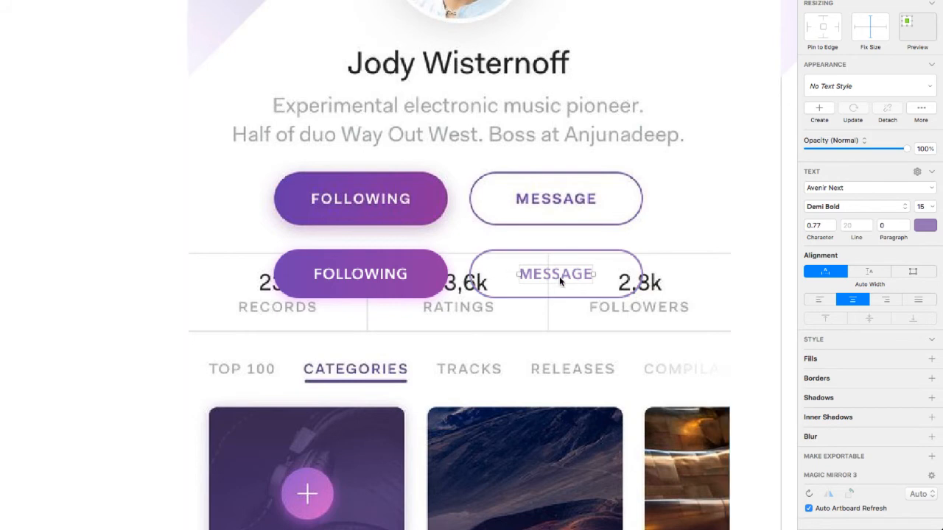
- Increase the MESSAGE label's character spacing in small increments to match the reference lettering
click(832, 223)
click(832, 224)
click(832, 223)
click(832, 223)
click(832, 224)
click(832, 223)
click(832, 223)
click(831, 224)
click(832, 223)
click(832, 223)
click(832, 224)
click(832, 224)
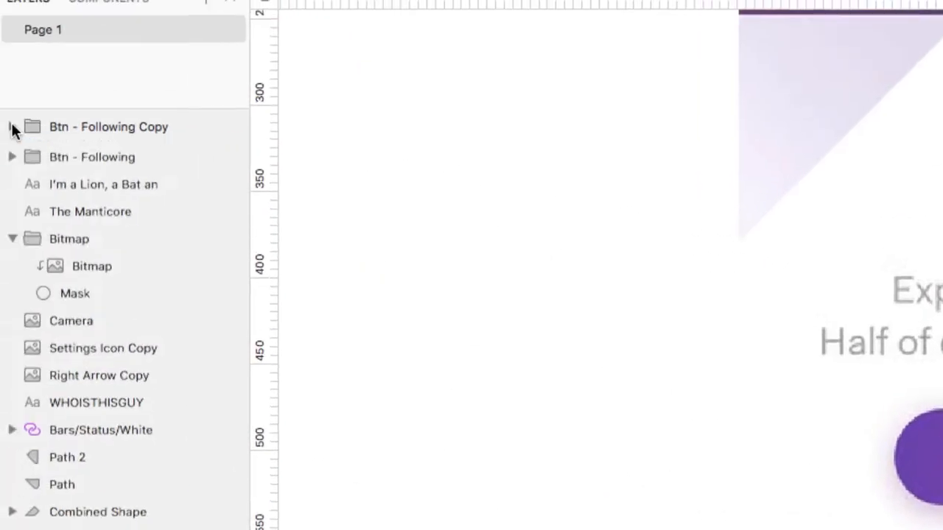
- Rename the copied button group from its duplicate name to "Btn - Message"
click(94, 129)
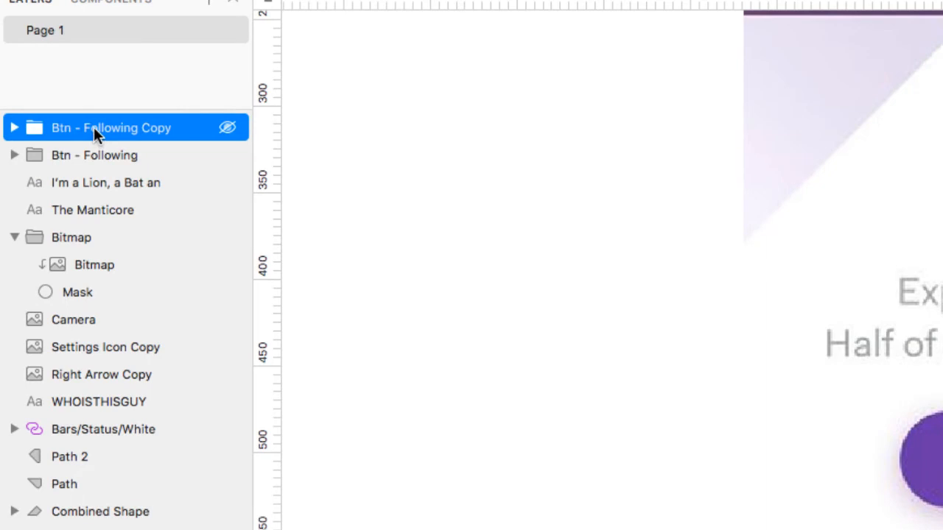
double_click(83, 127)
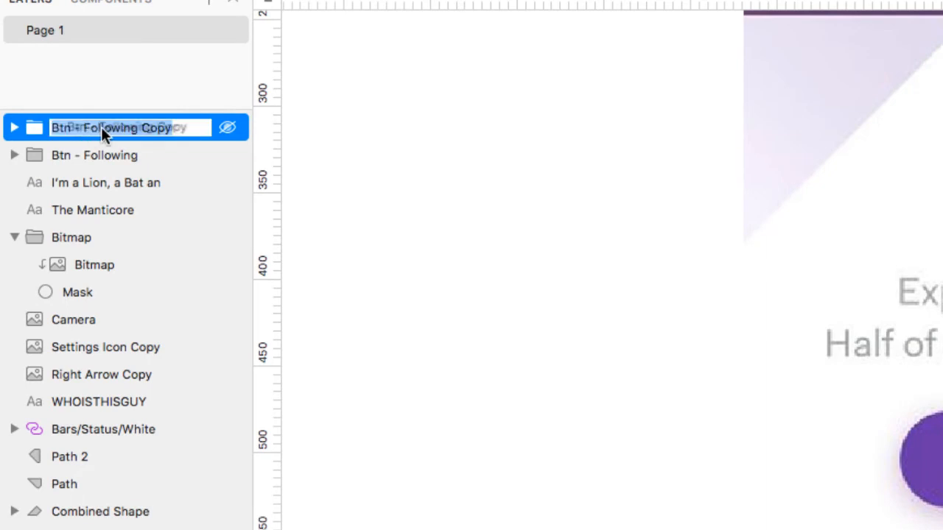
drag(188, 128, 83, 129)
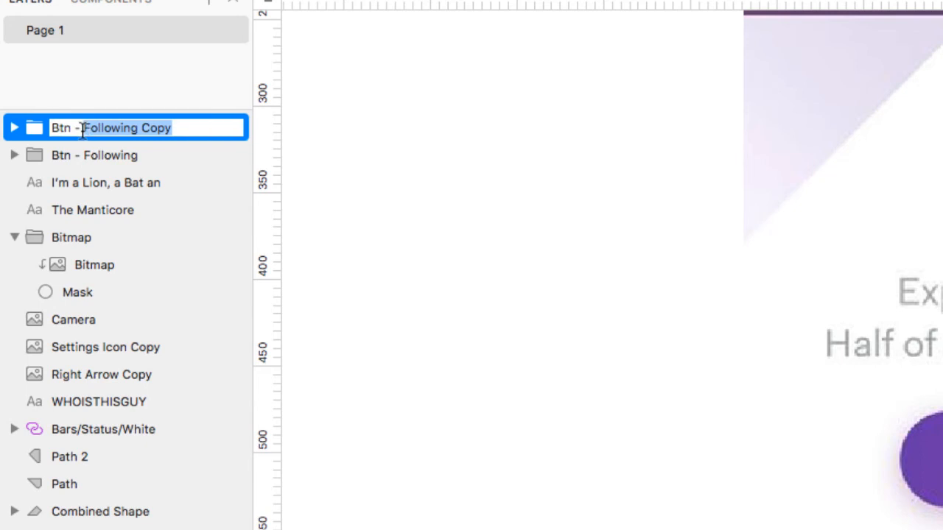
text(Message)
key(Return)
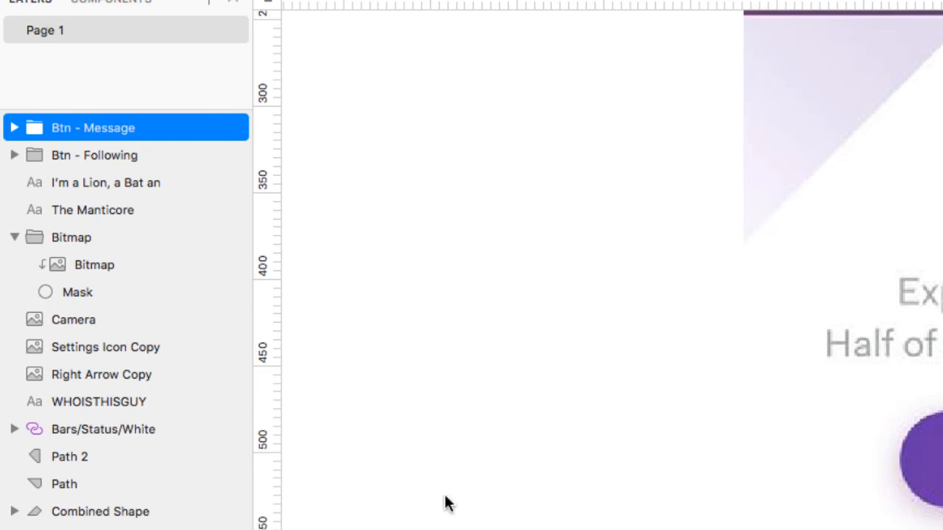
- Move the FOLLOWING and MESSAGE buttons together from the reference image onto the recreated screen, below the bio text
scroll(448, 503, down, 3)
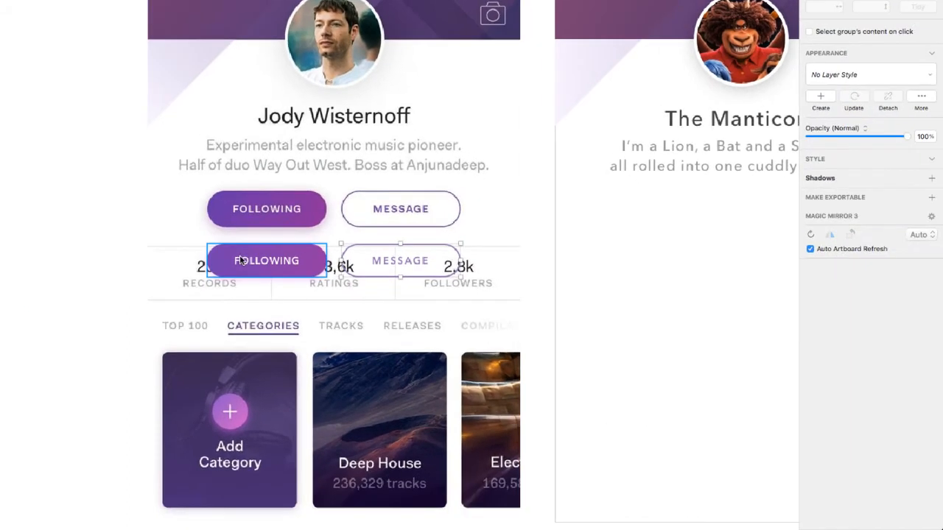
drag(242, 260, 686, 213)
drag(573, 295, 474, 302)
mouse_move(592, 235)
mouse_down()
mouse_move(621, 246)
mouse_move(610, 240)
mouse_move(622, 236)
mouse_move(607, 238)
mouse_up()
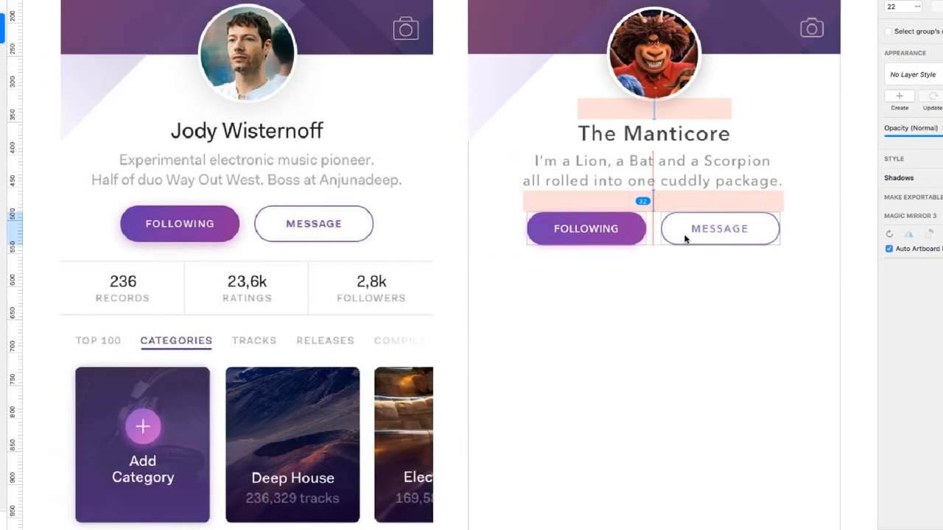
drag(686, 238, 686, 244)
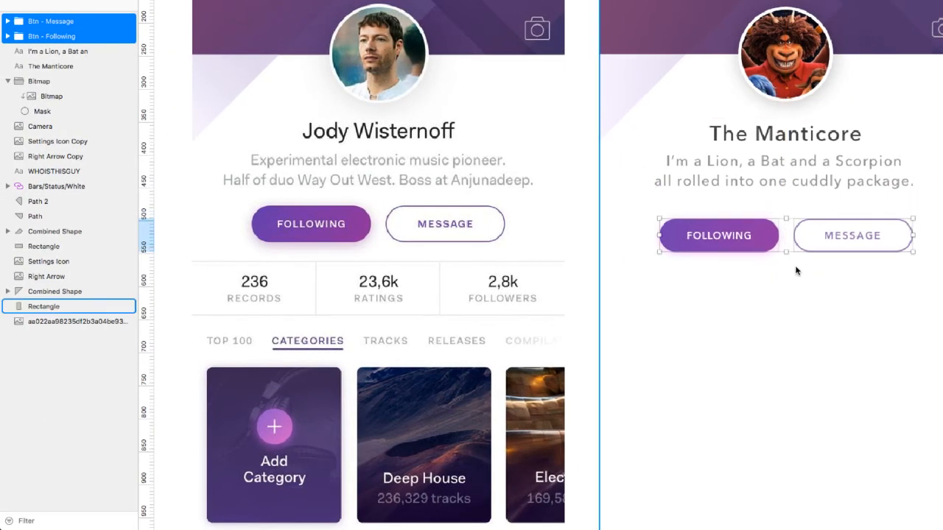
- Group the FOLLOWING and MESSAGE buttons and name the group "Buttons"
key(super+g)
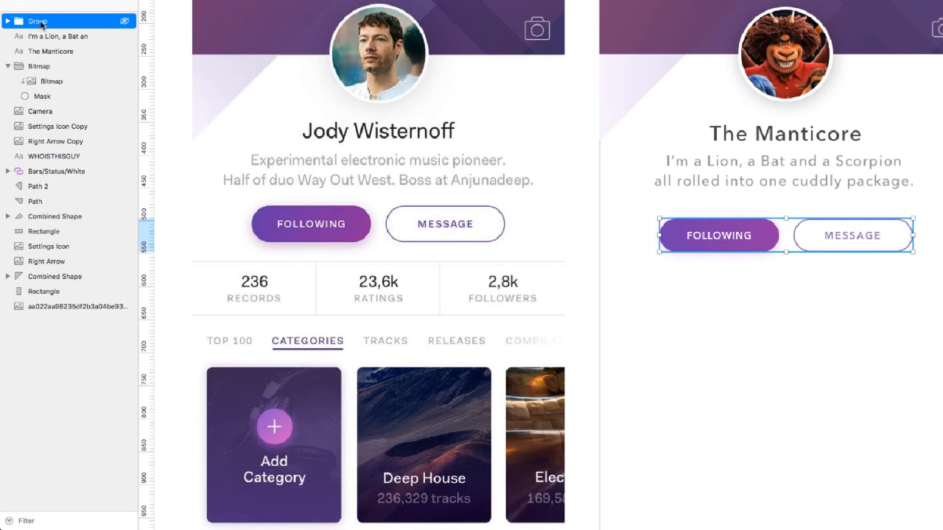
double_click(40, 22)
text(Buttons)
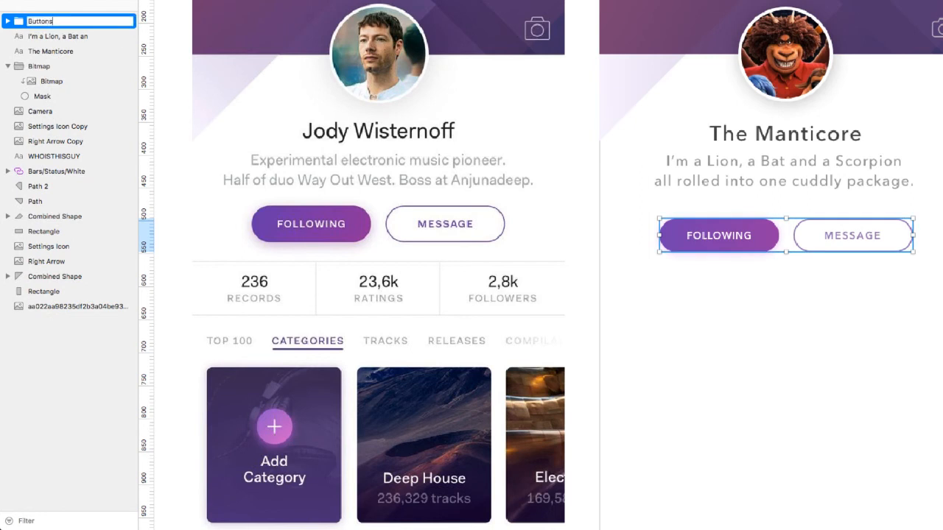
key(Return)
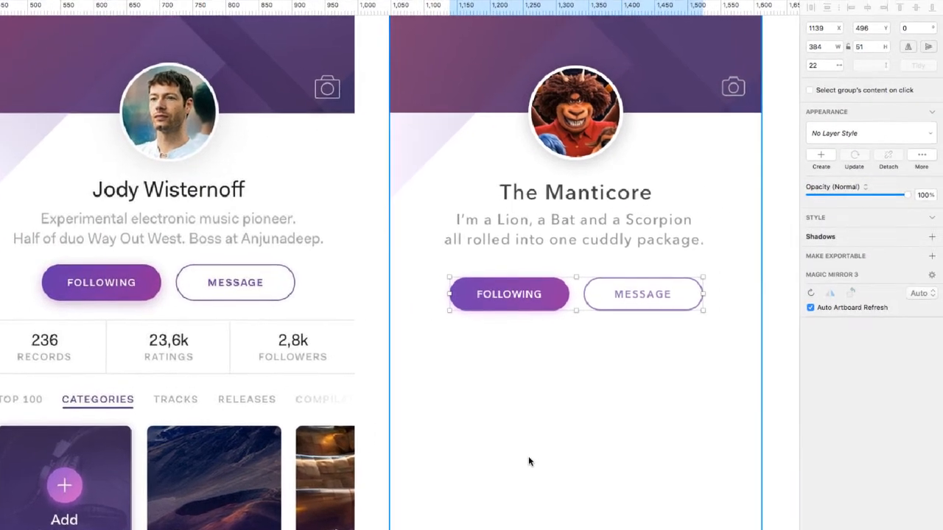
- Centre the Buttons group horizontally on the screen's background rectangle and move it up closer to the bio text
shift+click(528, 462)
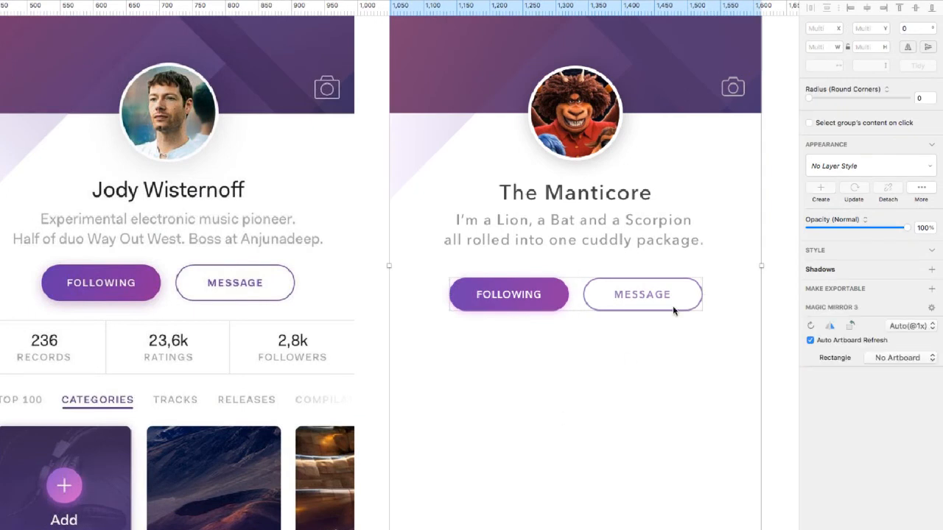
click(867, 8)
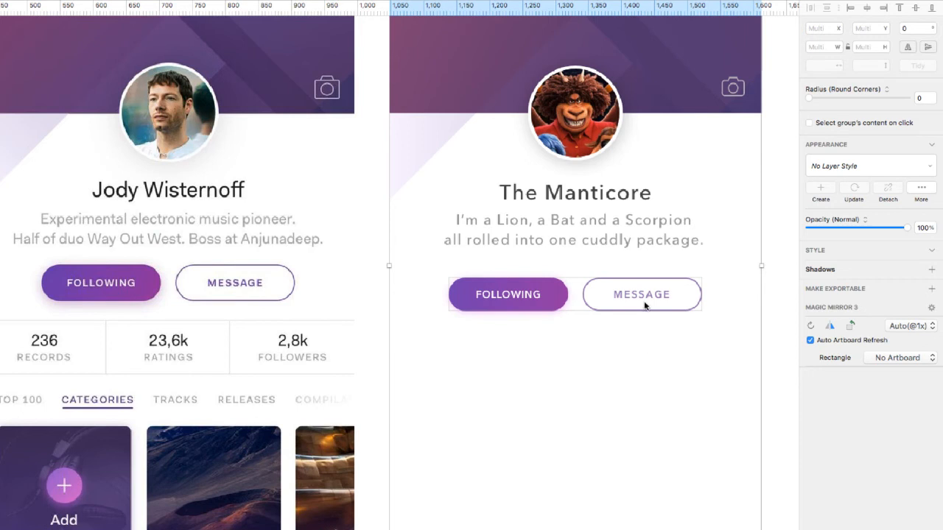
click(774, 343)
drag(681, 308, 677, 300)
click(766, 339)
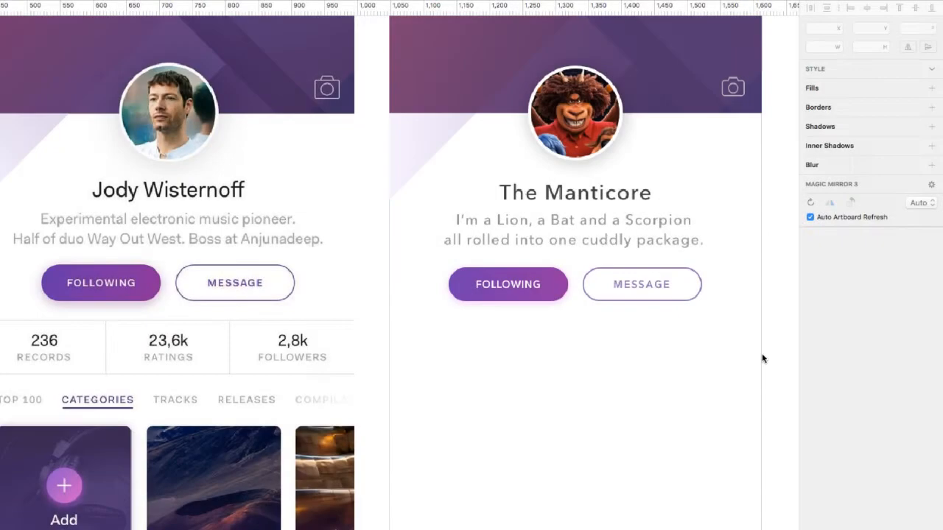
- Draw a 54 × 54 circle beside the reference's round Add Category button, matching its size
scroll(643, 426, down, 3)
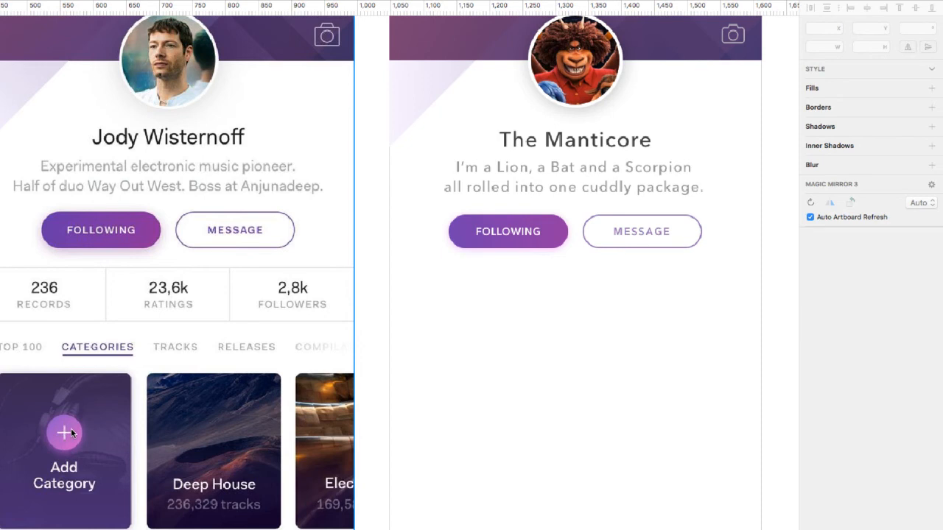
key(o)
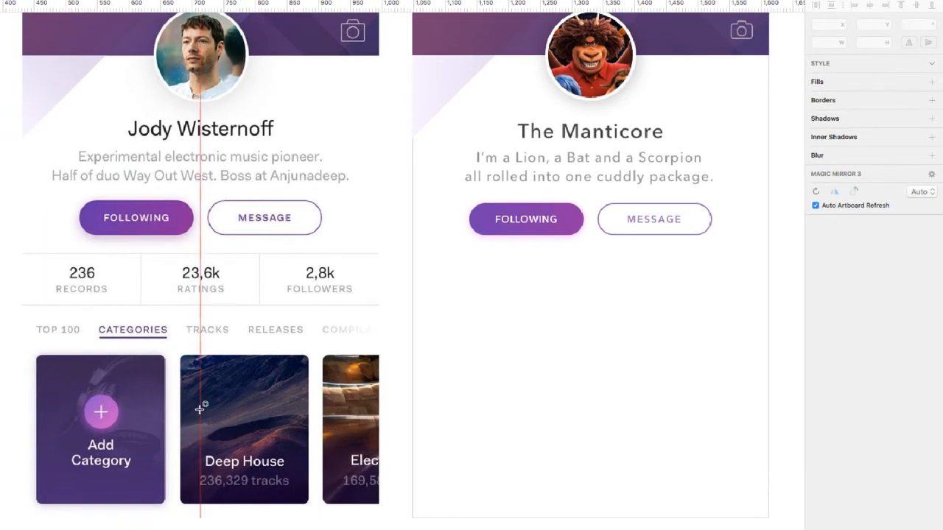
drag(184, 395, 569, 342)
scroll(174, 413, up, 5)
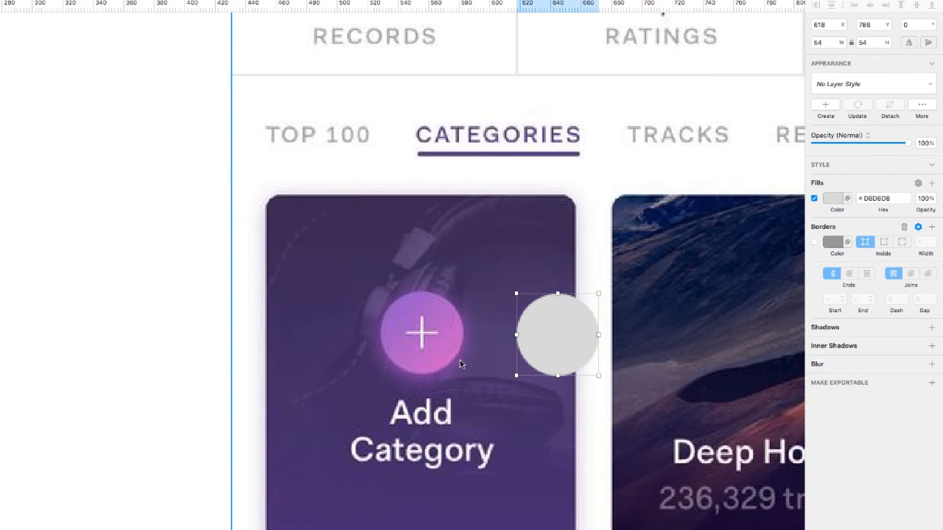
- Give the circle a linear gradient fill running diagonally from its upper-left to its lower-right corner
click(836, 200)
click(854, 225)
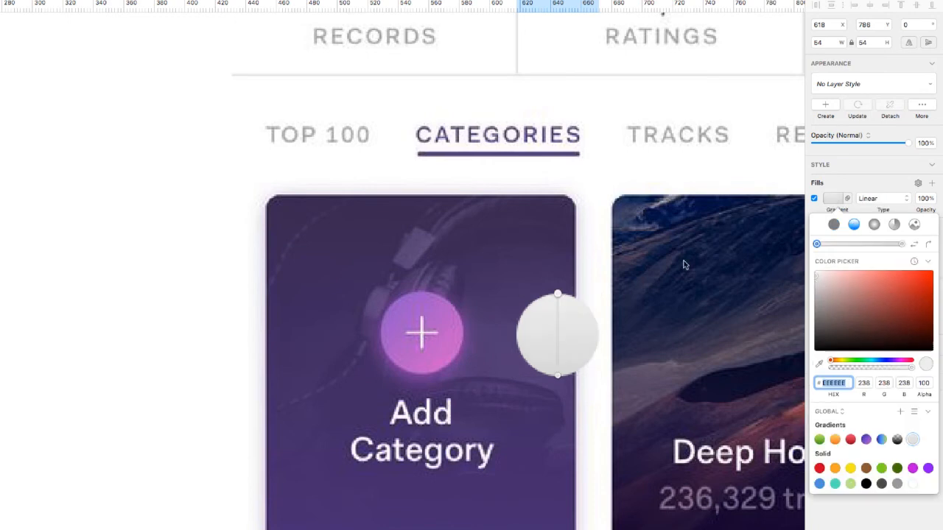
drag(558, 295, 515, 294)
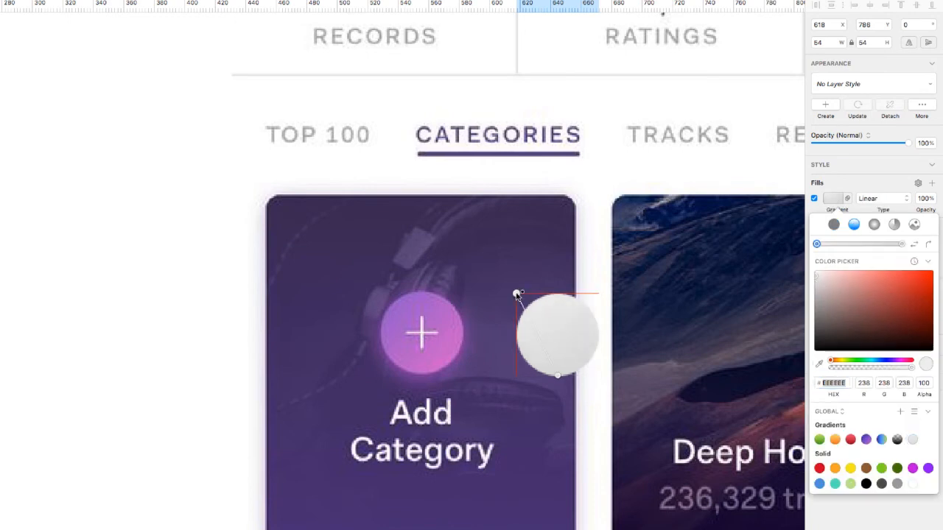
drag(558, 376, 601, 376)
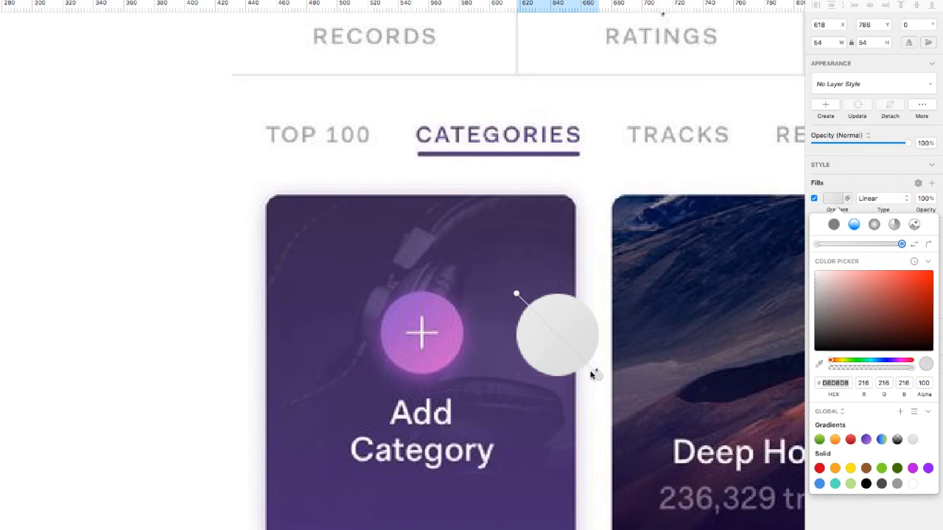
- Sample the gradient colours from the reference's Add Category circle: pink #D66DD3 for the lower-right stop and purple #9D63CA for the upper-left stop
click(820, 364)
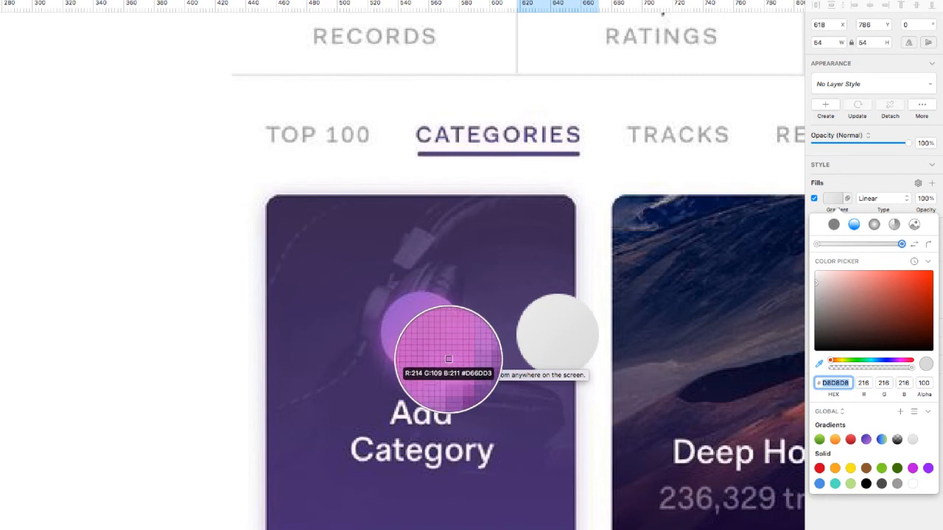
click(448, 358)
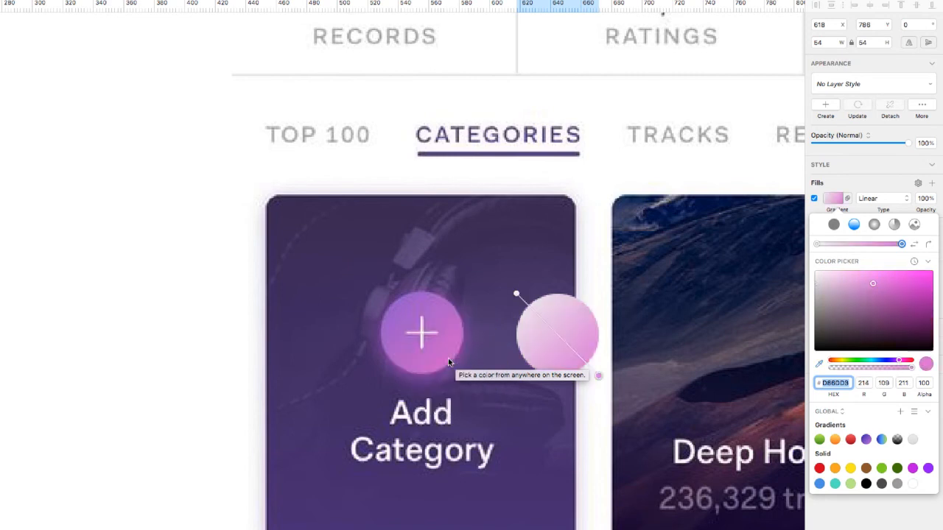
click(517, 293)
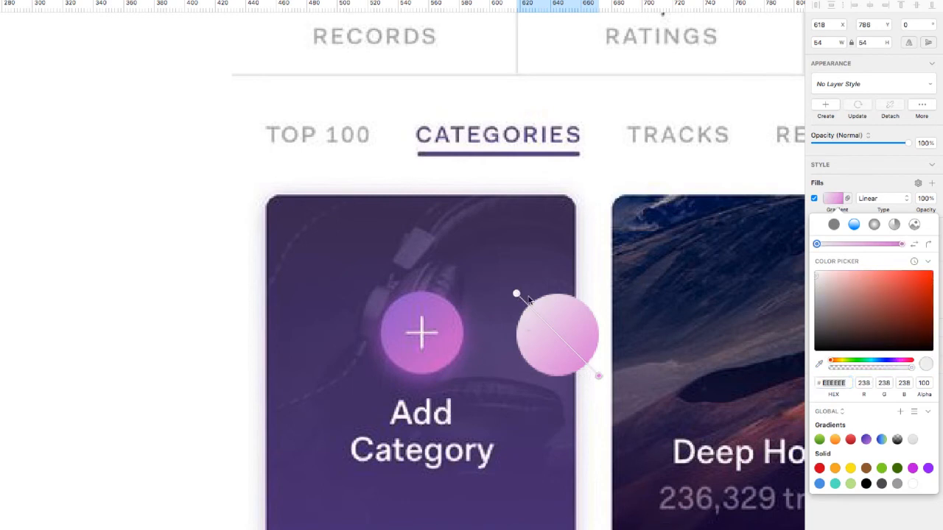
click(819, 363)
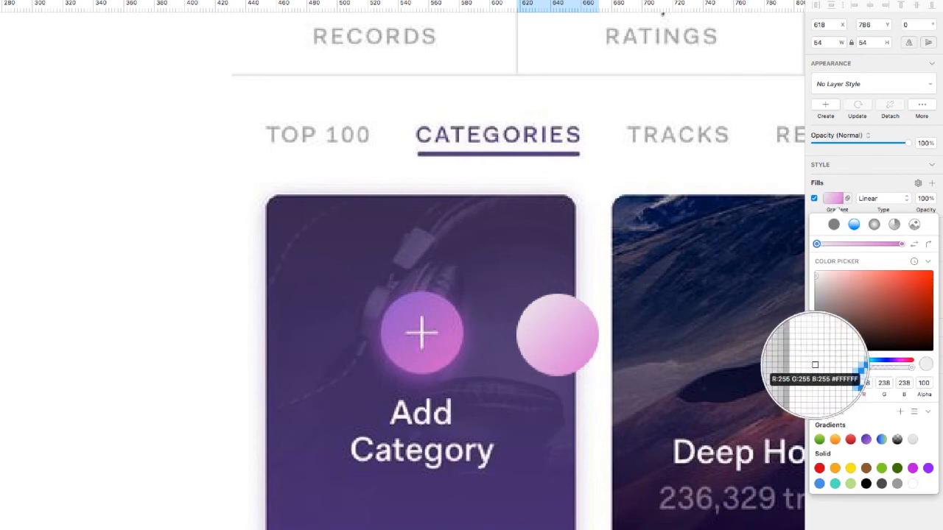
click(395, 308)
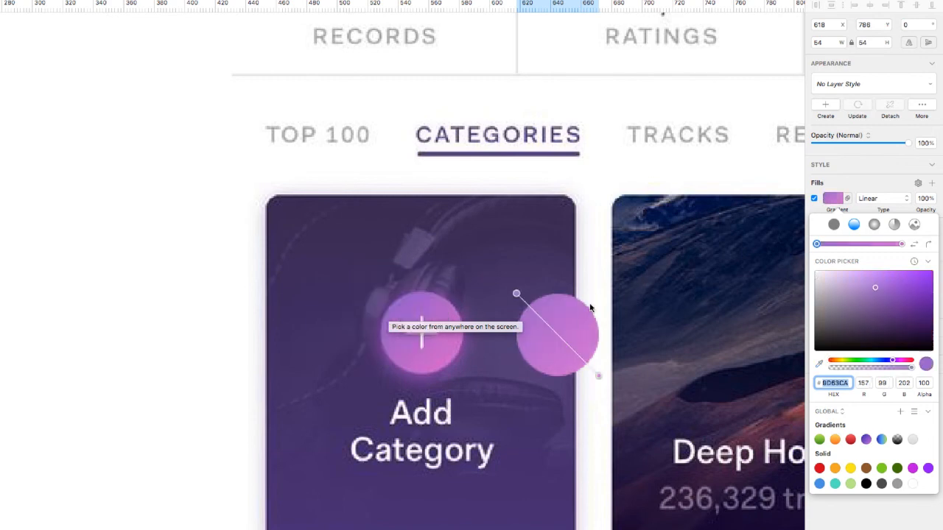
key(Escape)
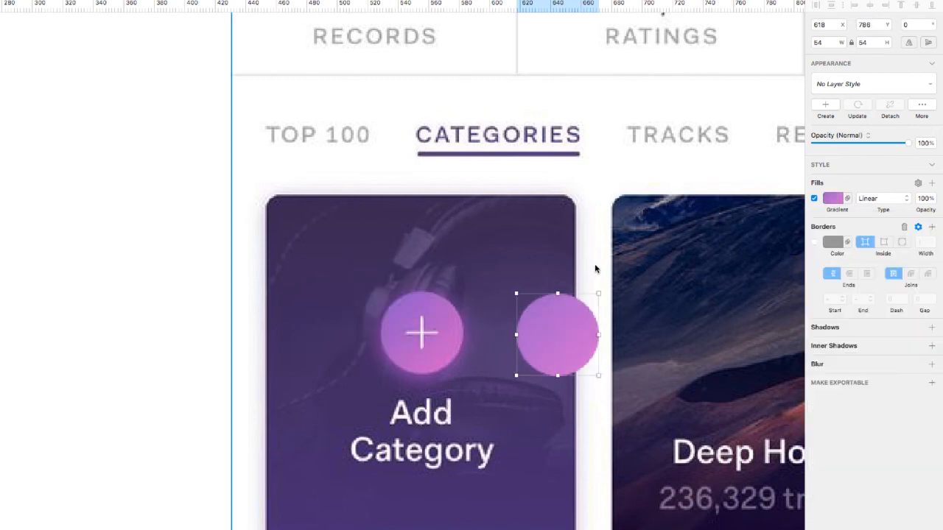
- Draw a vertical line 20 long in the middle of the gradient circle, with a white #FFFFFF border of width 3
key(l)
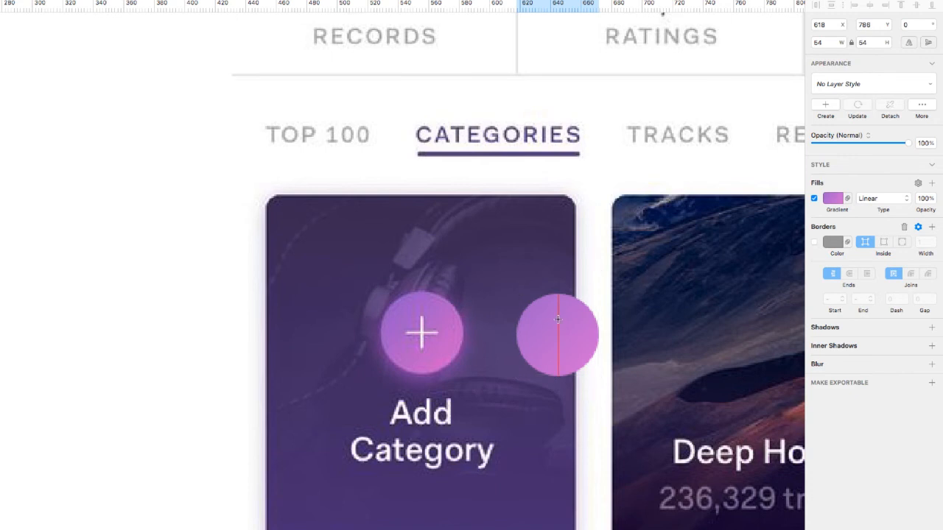
drag(558, 319, 558, 349)
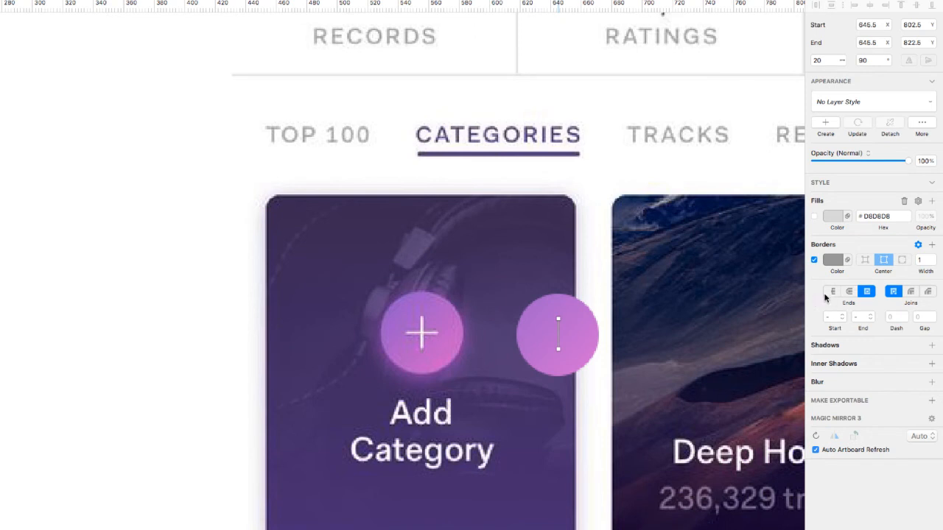
click(933, 257)
click(832, 260)
text(ffffff)
key(Return)
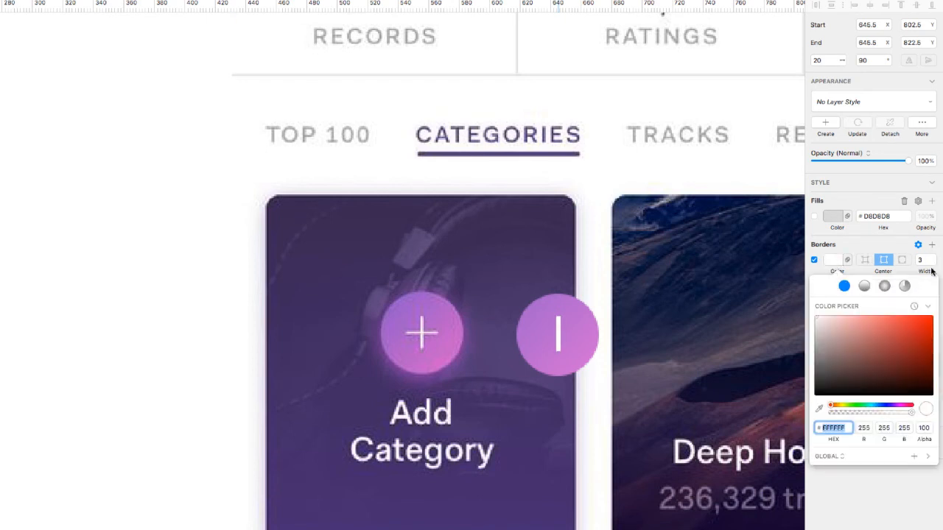
- Try a border width of 2.5 on the vertical line, and settle on a width of 2
click(921, 260)
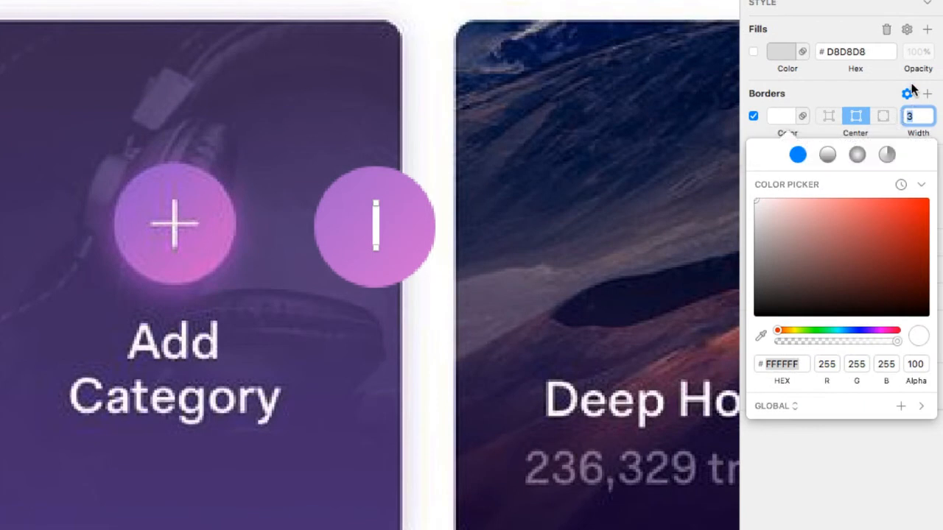
text(2.5)
key(Return)
click(921, 115)
key(BackSpace)
key(BackSpace)
key(Return)
- Duplicate the vertical line and rotate the copy to 180° to form a plus sign
click(376, 228)
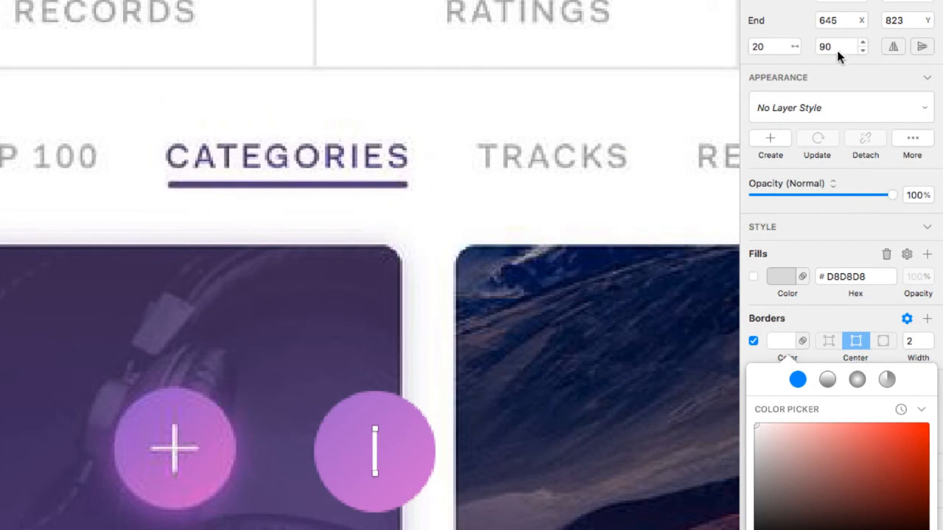
click(862, 42)
click(862, 42)
click(862, 42)
click(862, 42)
click(862, 42)
click(862, 42)
click(862, 42)
click(862, 42)
click(862, 42)
click(862, 42)
click(859, 42)
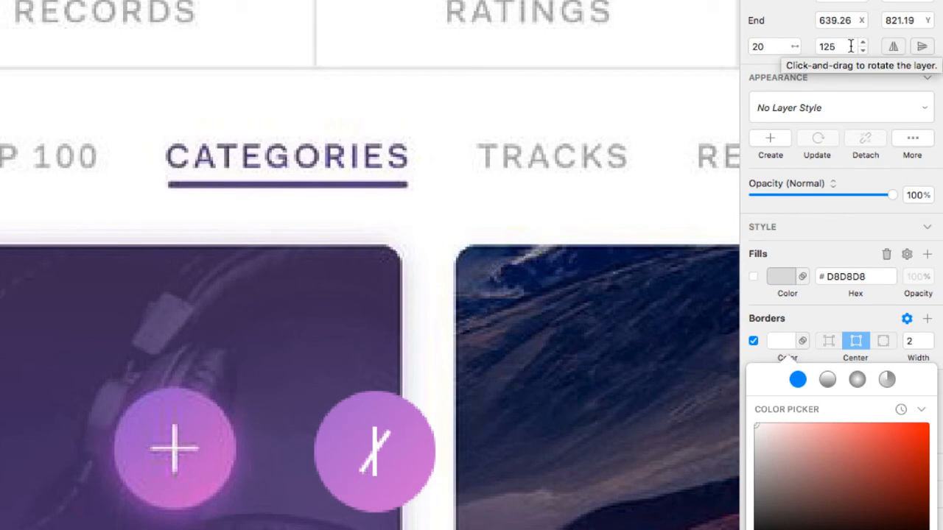
text(180)
key(Return)
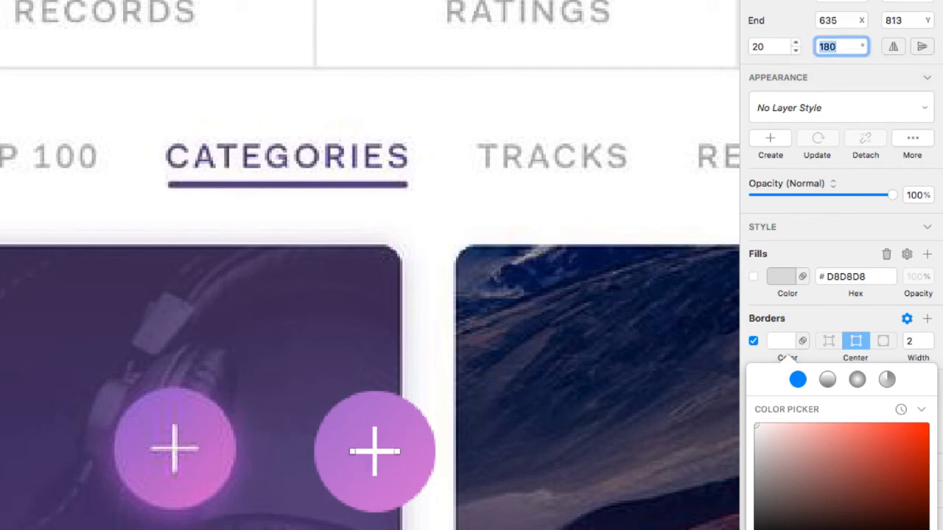
key(Escape)
key(Escape)
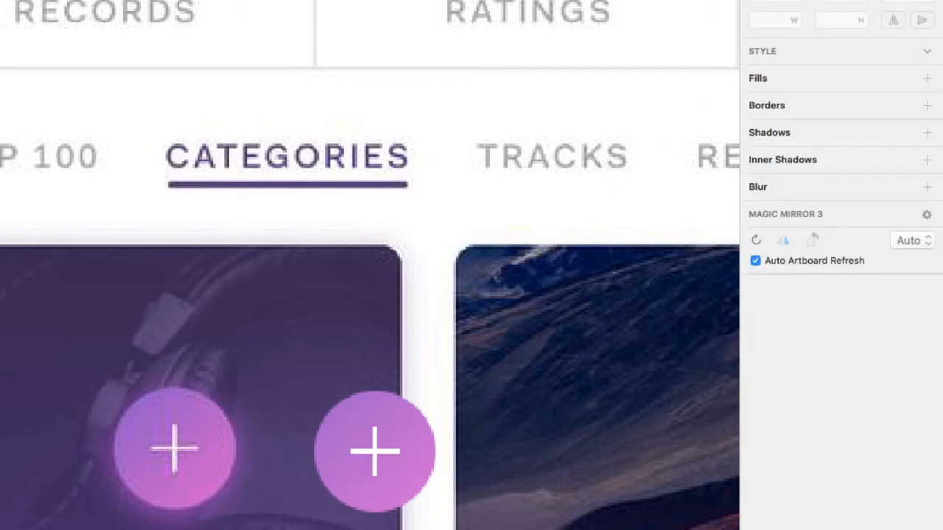
- Group the two crossing lines of the plus sign and name the group Plus Icon
click(357, 451)
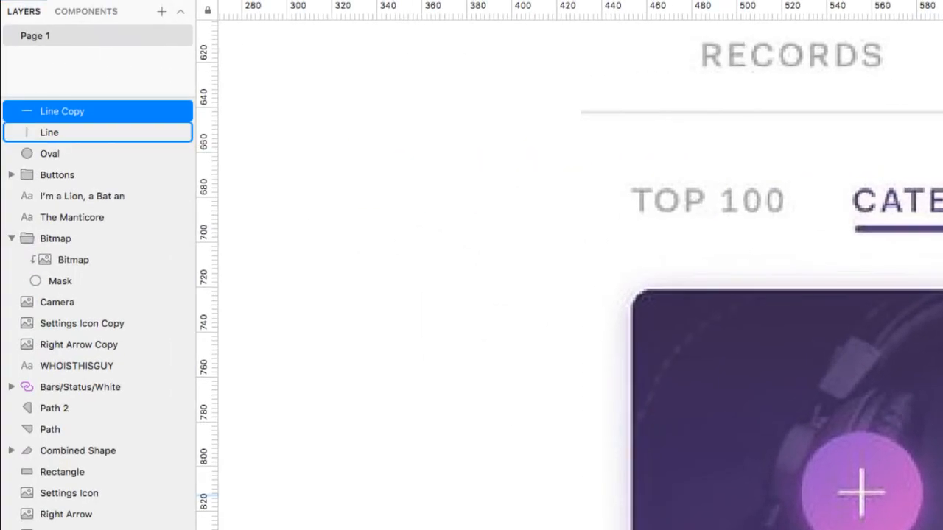
shift+click(50, 131)
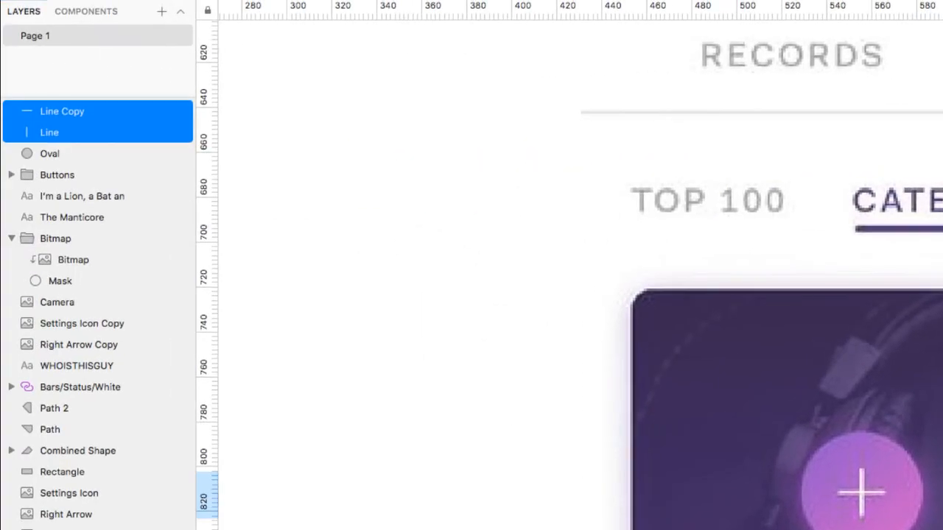
key(super+g)
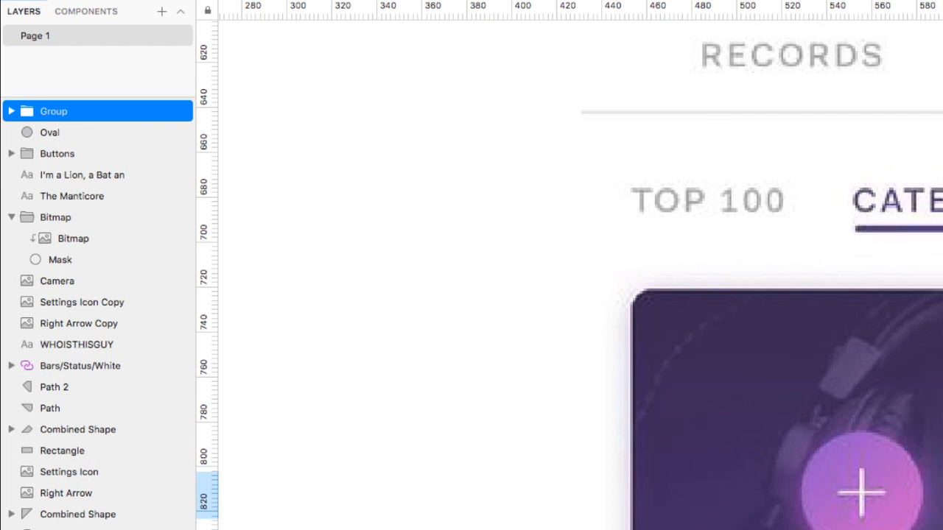
double_click(52, 113)
text(Plus Ico)
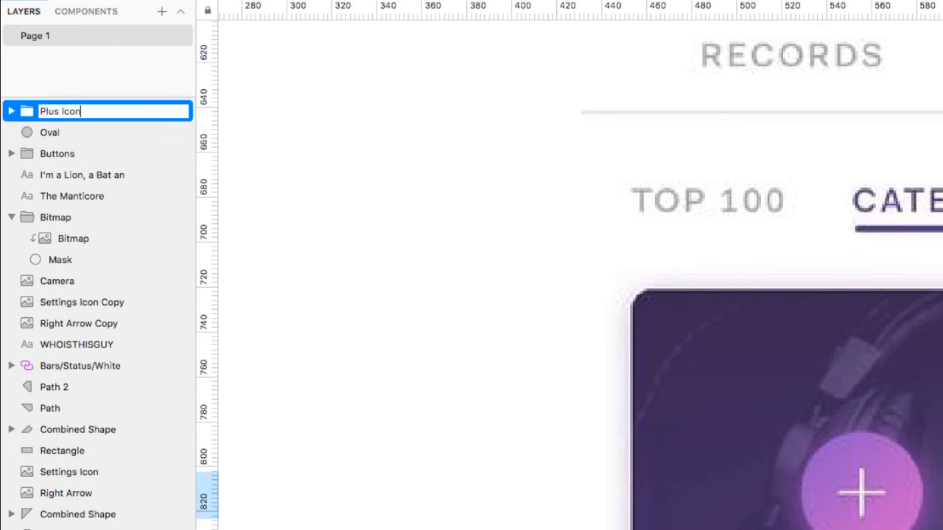
text(n)
key(Return)
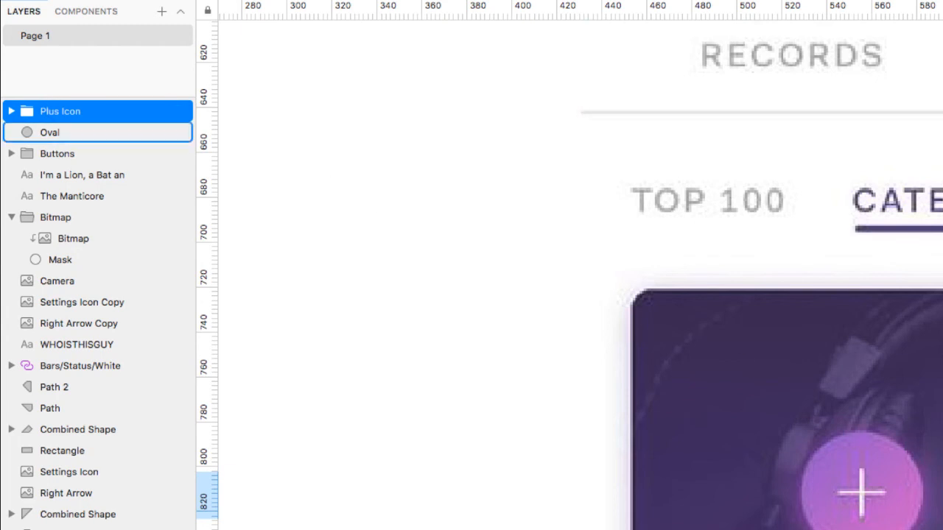
shift+click(862, 479)
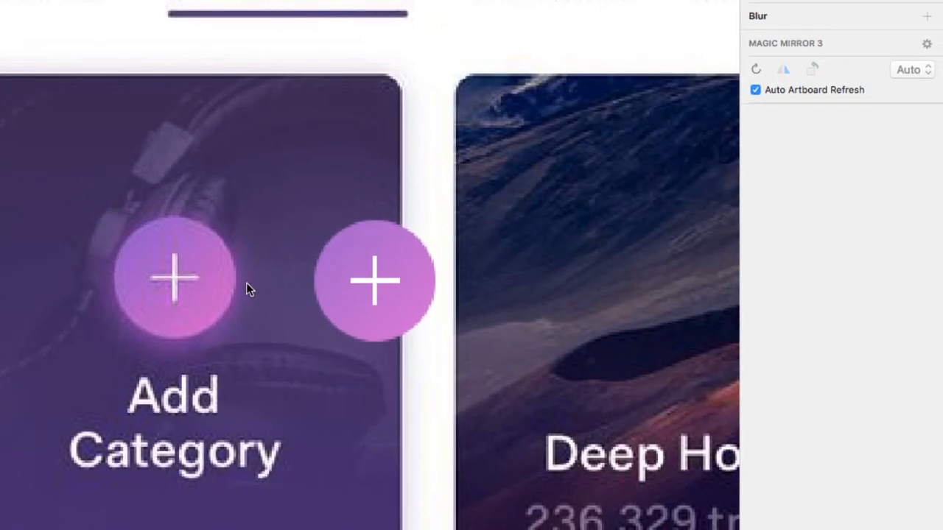
- Pull both gradient end points of the circle's fill inward along the diagonal, onto the edges of the circle
click(338, 311)
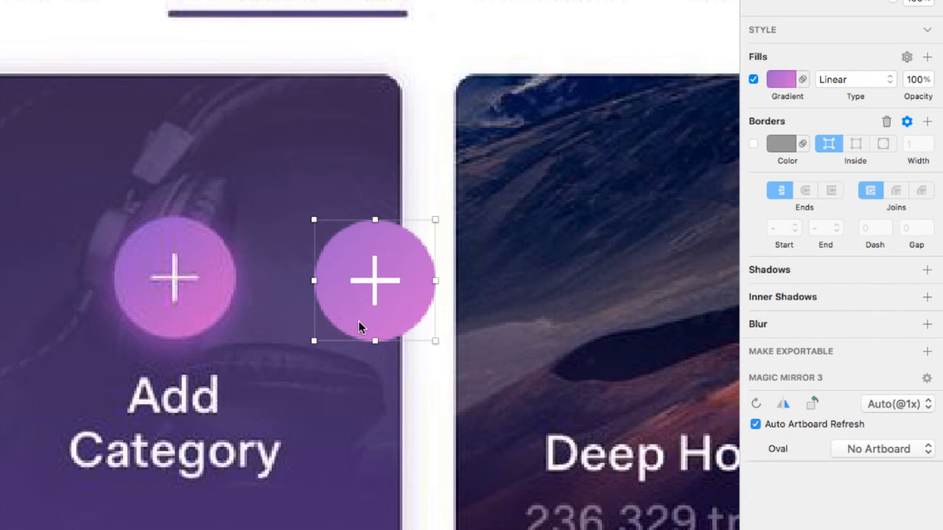
click(775, 81)
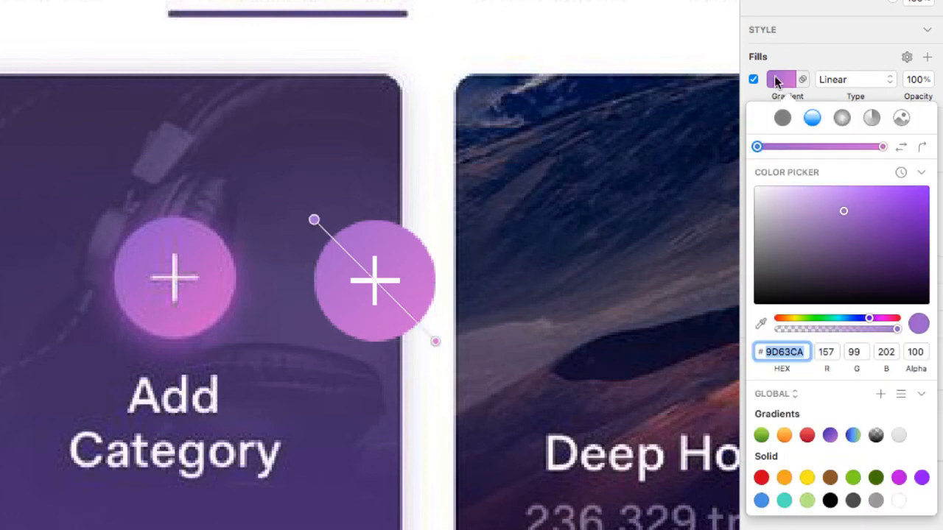
drag(314, 220, 333, 238)
drag(436, 342, 420, 321)
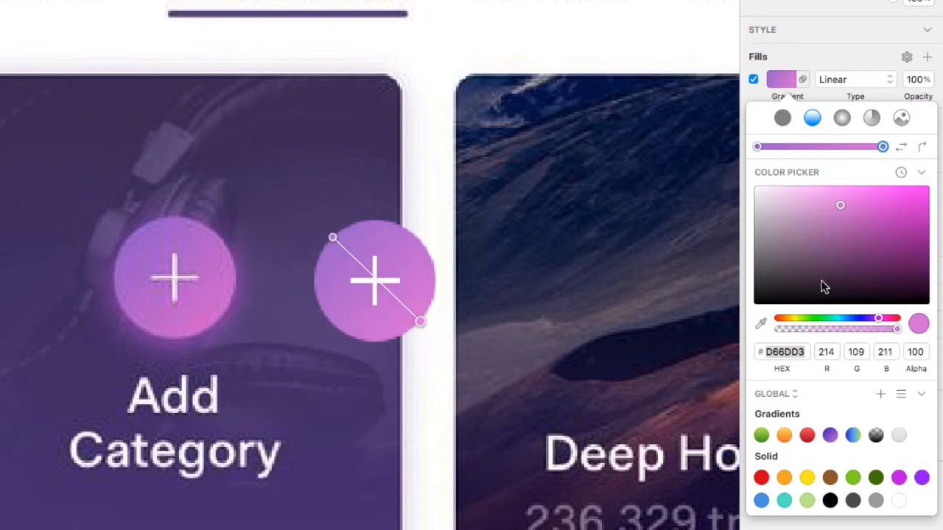
- Brighten the circle's gradient by setting the lower-right stop to pink #E15FDD and the upper-left stop to purple #9E5BD2
drag(842, 203, 854, 200)
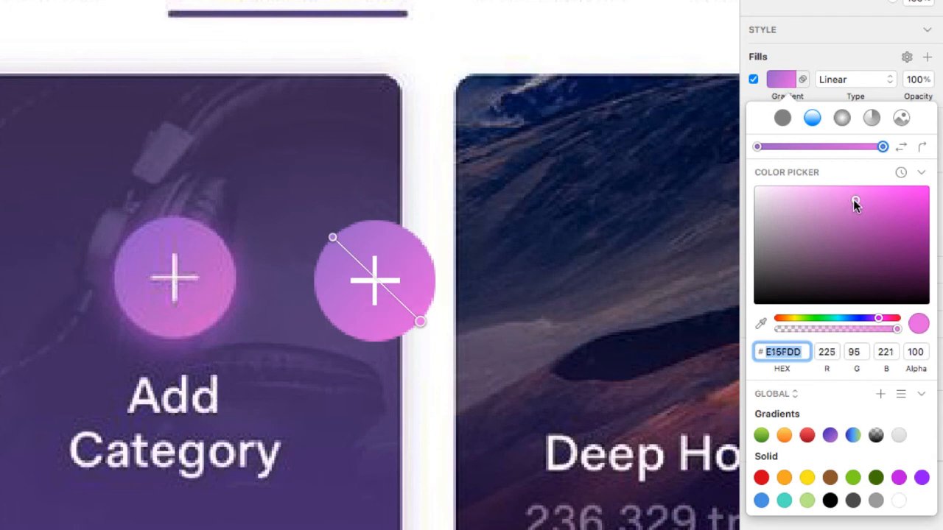
click(334, 238)
drag(844, 210, 853, 206)
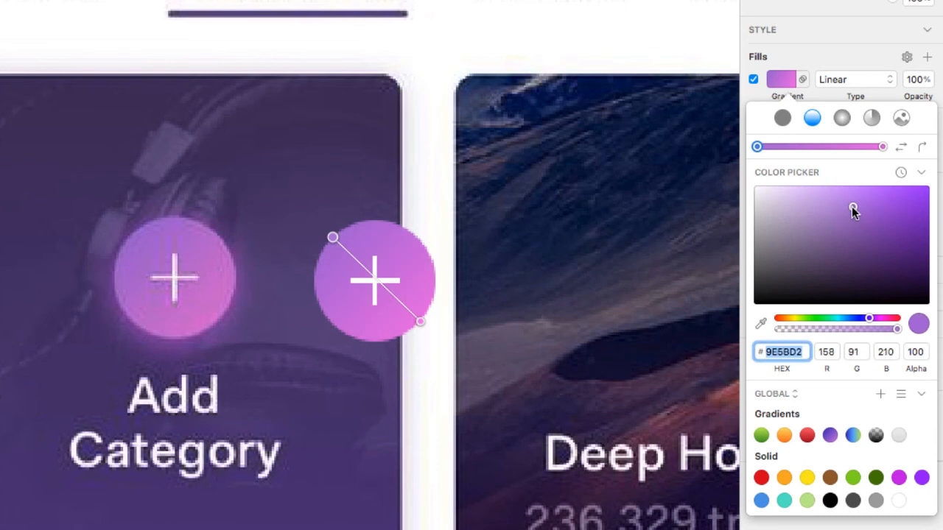
click(432, 391)
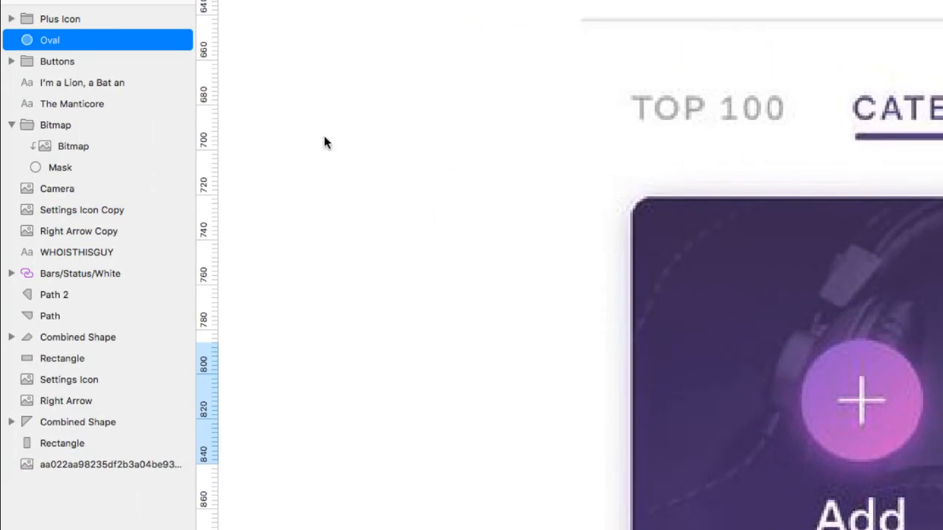
- Rename the gradient circle's layer as Main Oval
double_click(52, 42)
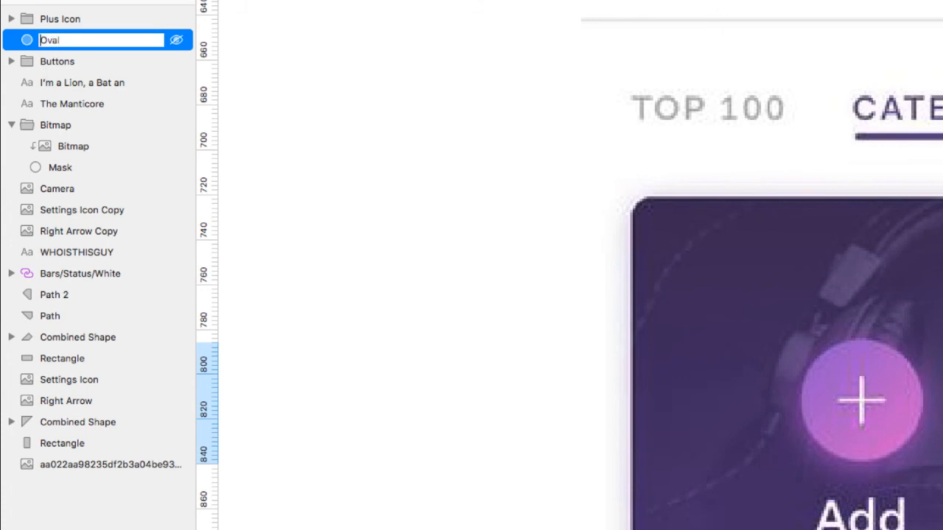
key(Left)
text(Main)
key(Return)
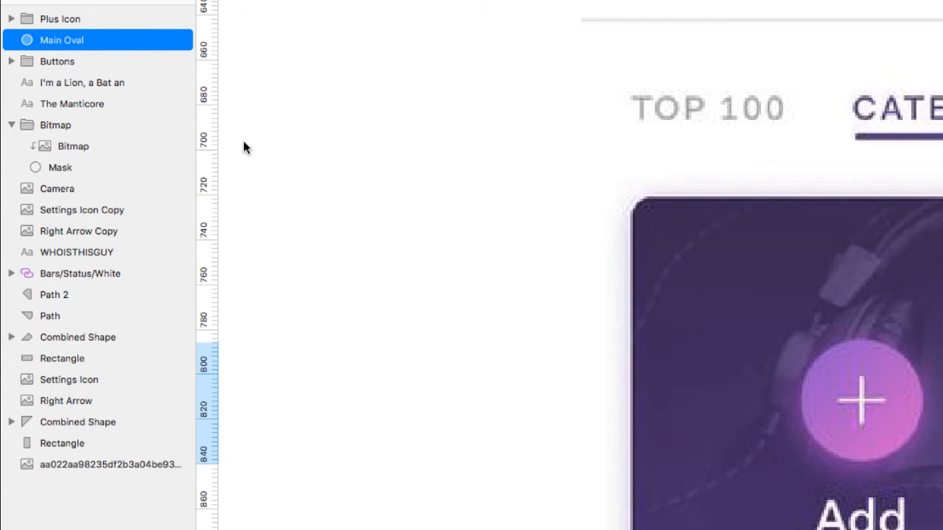
- Duplicate Main Oval and enlarge the copy slightly around its centre
key(super+d)
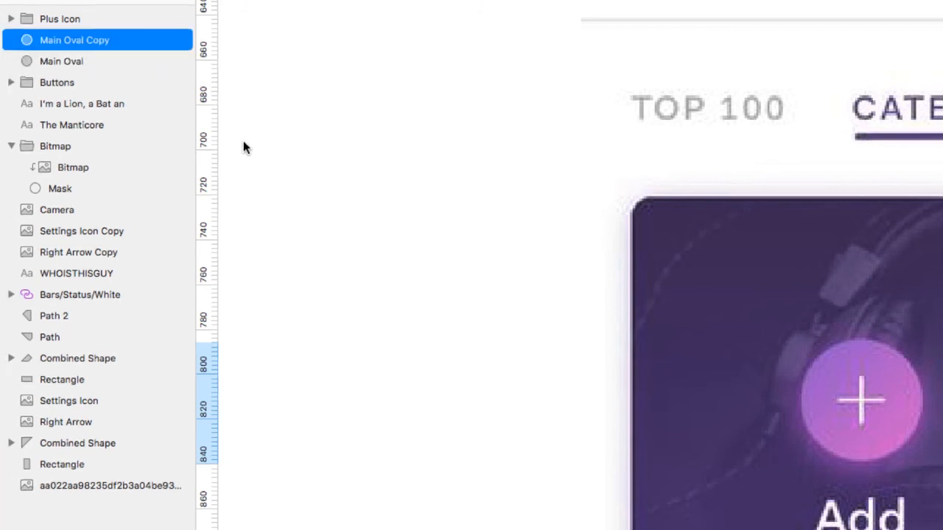
key(shift+Right)
key(shift+Right)
key(shift+Right)
key(shift+Right)
key(shift+Right)
key(shift+Right)
key(shift+Right)
key(shift+Right)
key(shift+Right)
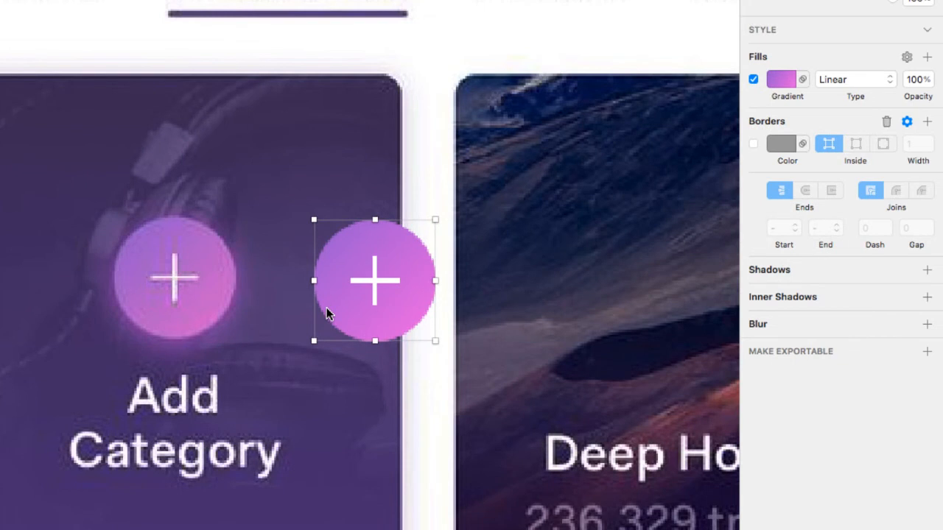
drag(434, 340, 442, 349)
drag(442, 349, 441, 352)
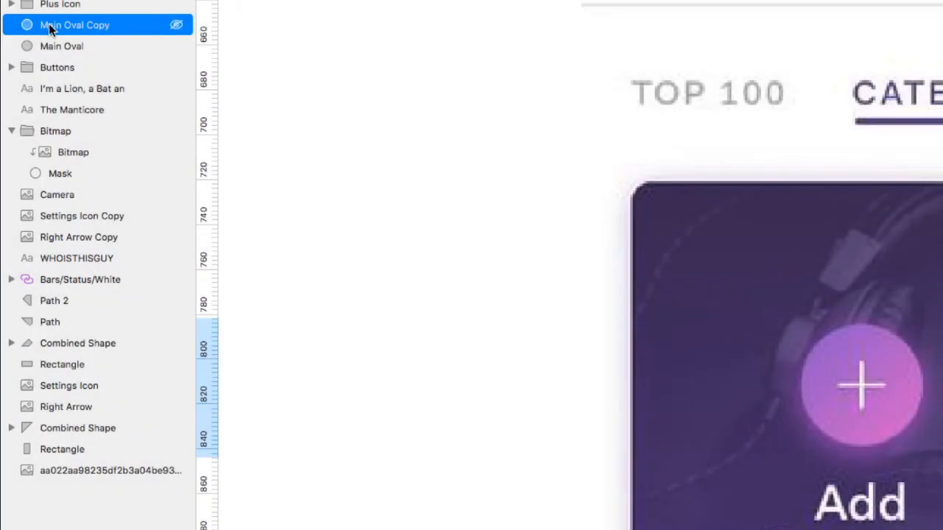
- Place Main Oval Copy beneath Main Oval and give the copy a Gaussian Blur of 17
drag(46, 27, 45, 51)
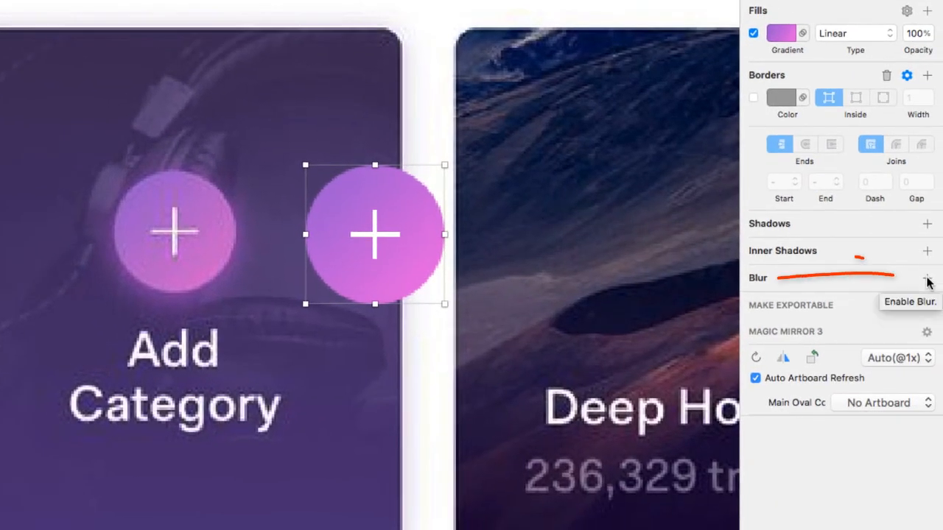
click(927, 280)
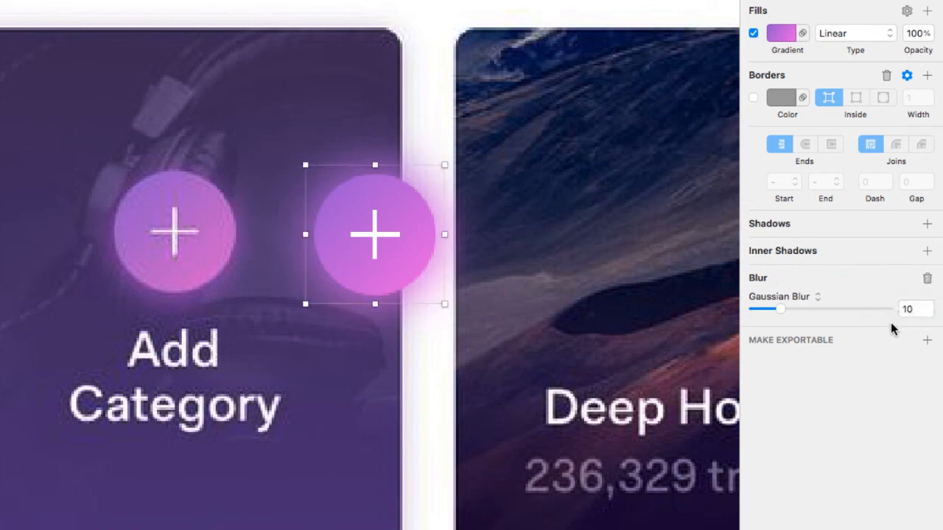
click(930, 306)
click(930, 306)
click(930, 306)
click(931, 306)
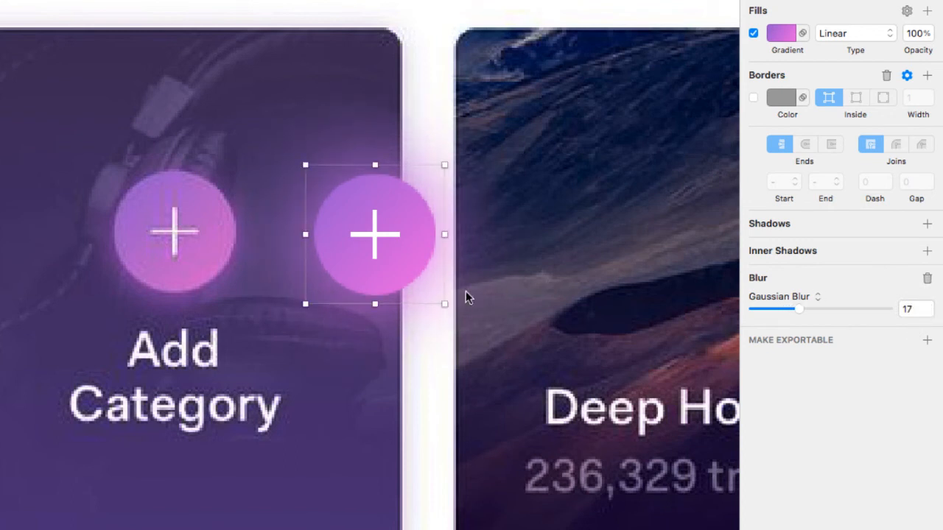
- Resize the blurred oval copy around its centre to 54 × 54, matching the main circle
drag(440, 297, 435, 294)
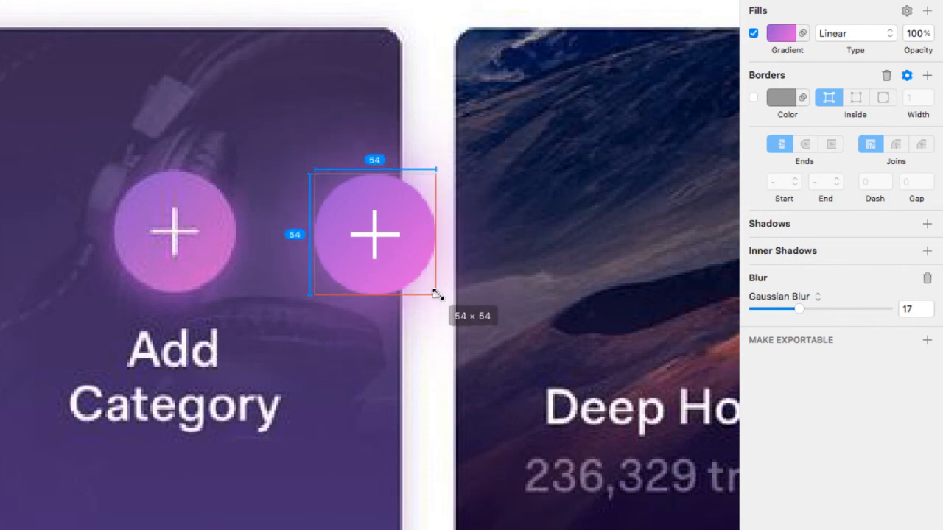
drag(437, 294, 437, 295)
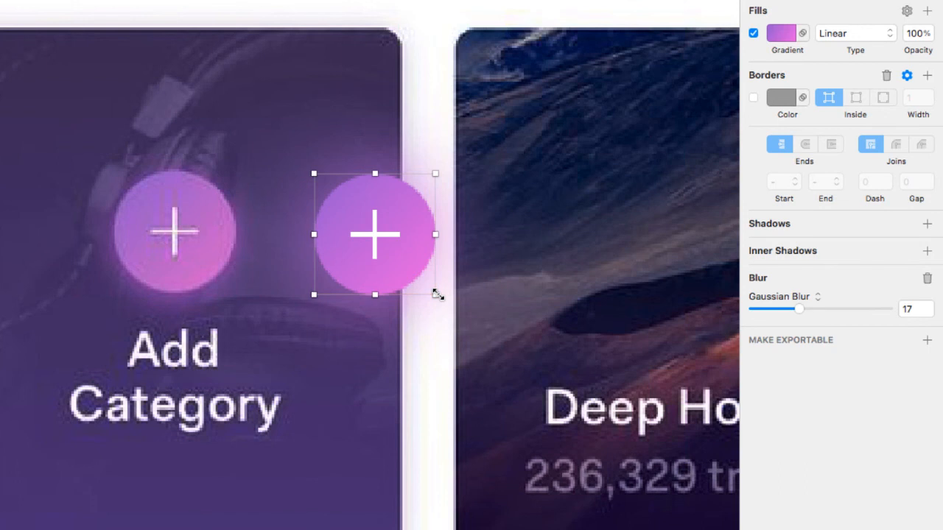
key(Escape)
- Group the plus sign, Main Oval and Main Oval Copy, and name the group Plus Icon
click(375, 234)
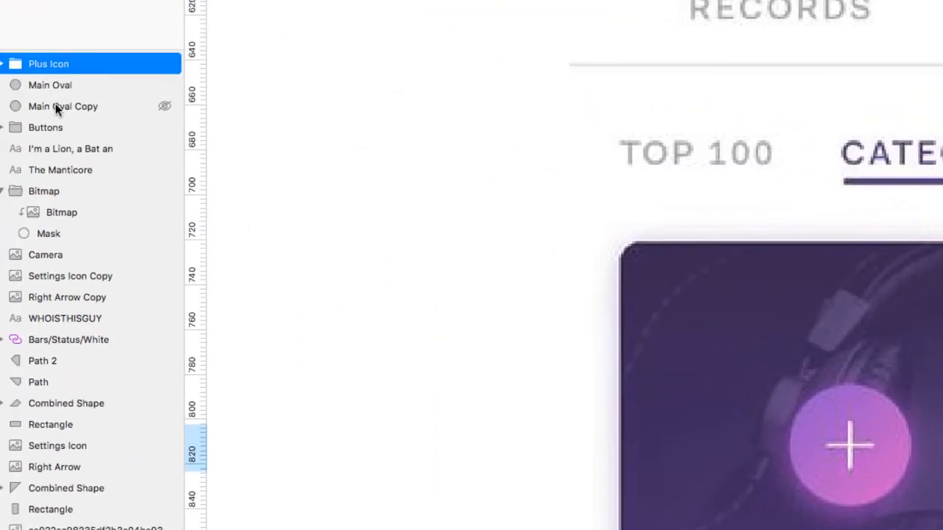
shift+click(56, 106)
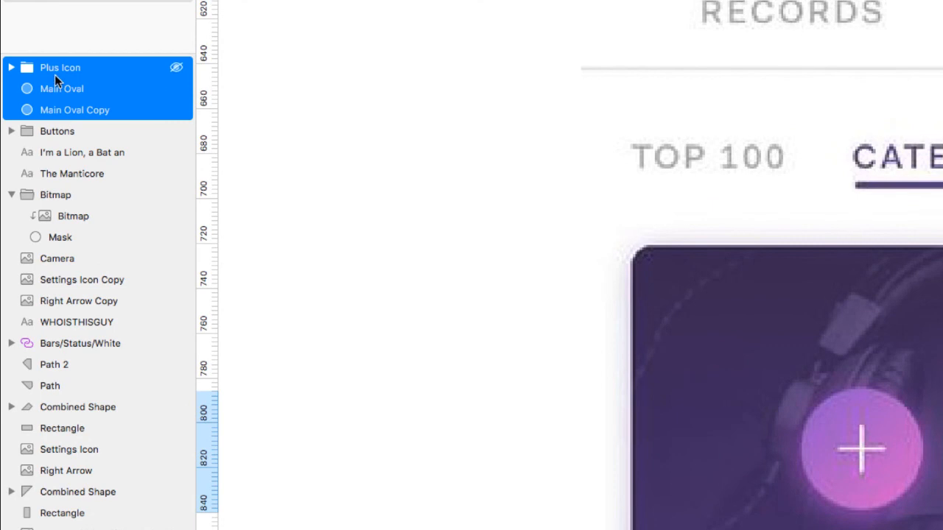
key(super+g)
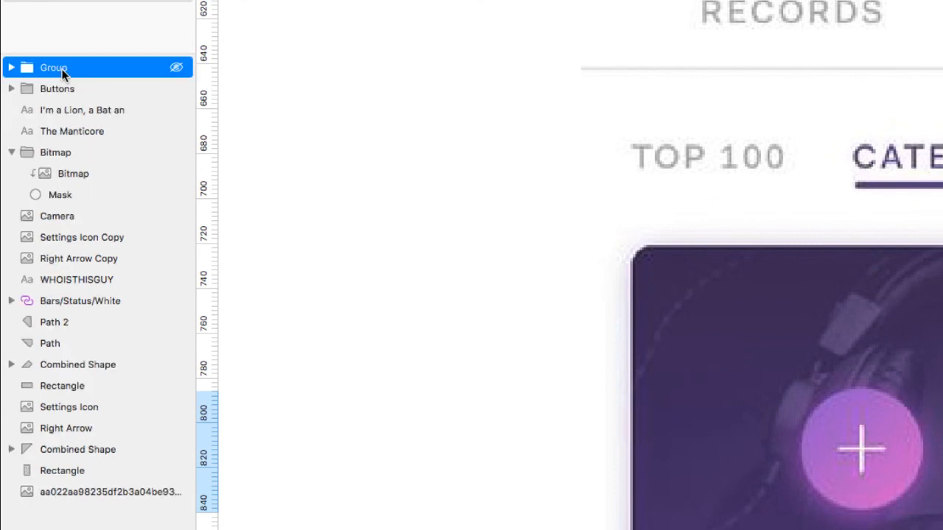
double_click(62, 72)
text(Plus Icon)
key(Return)
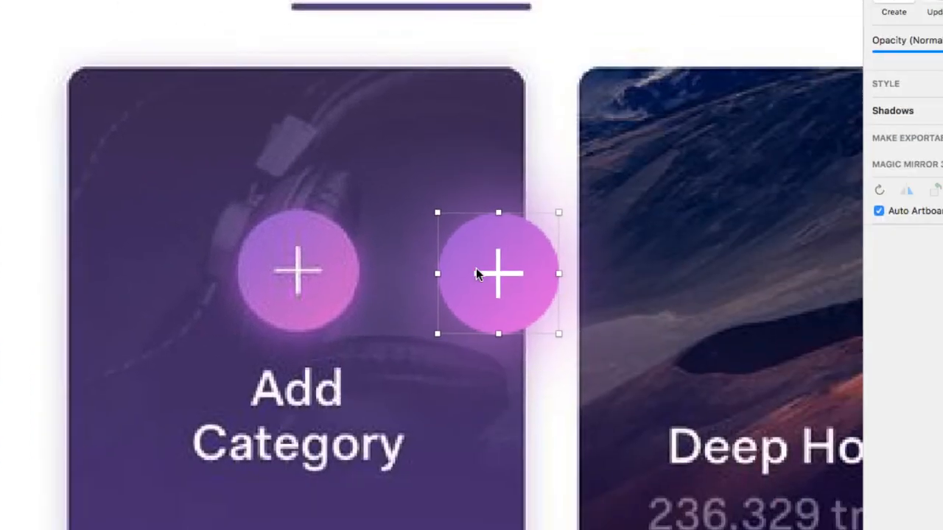
- Move the plus button group directly below the reference's button on the Add Category card, and set its glow's Gaussian Blur to 14
drag(879, 375, 703, 275)
drag(140, 91, 141, 384)
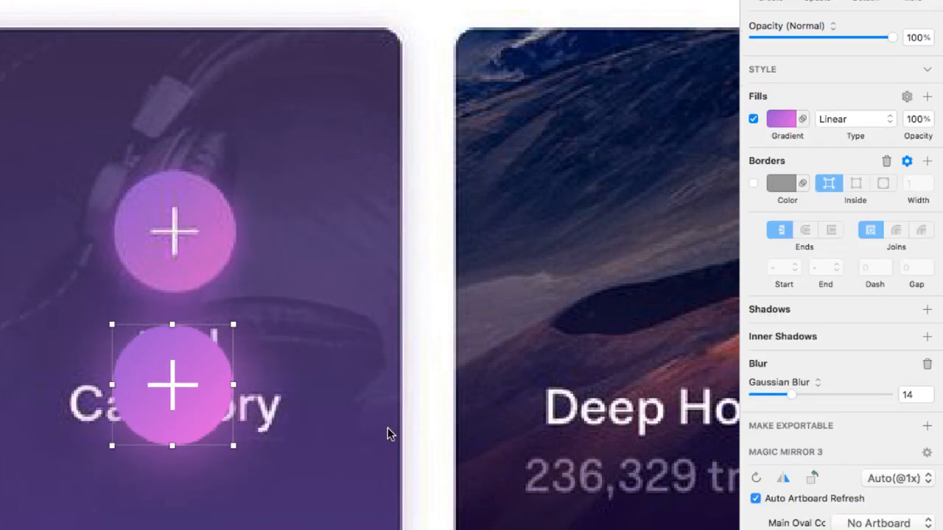
- Draw a 205 × 238 rectangle over the Deep House card and offset it slightly down and to the right
drag(383, 432, 77, 414)
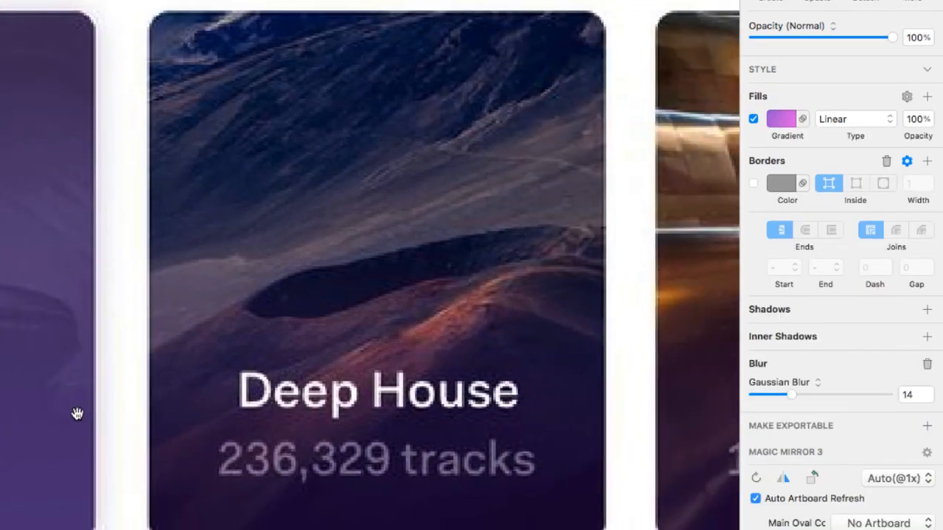
drag(389, 251, 320, 209)
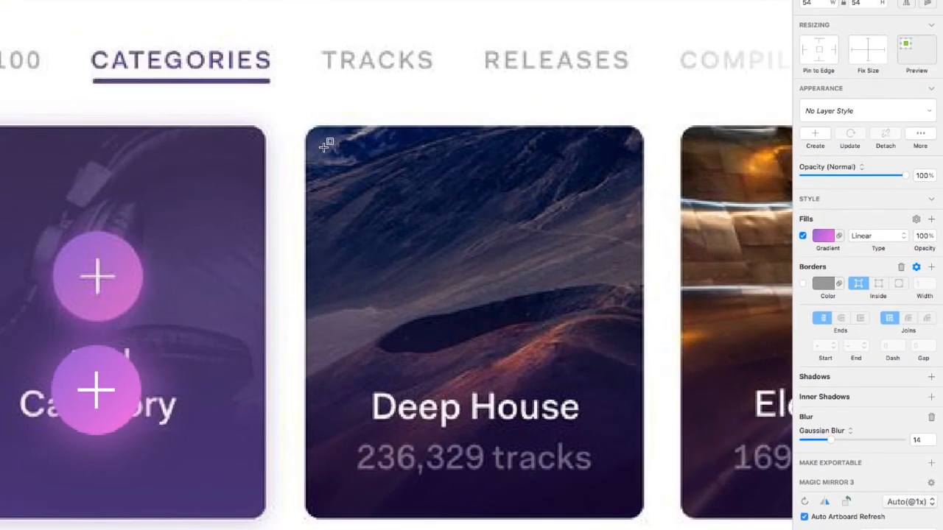
drag(306, 124, 645, 518)
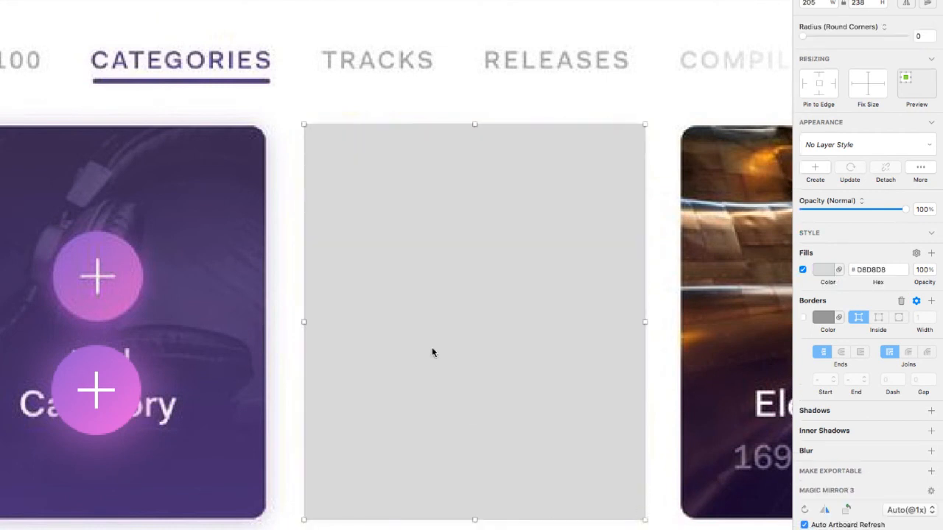
mouse_move(389, 243)
mouse_down()
mouse_move(415, 241)
mouse_move(403, 254)
mouse_up()
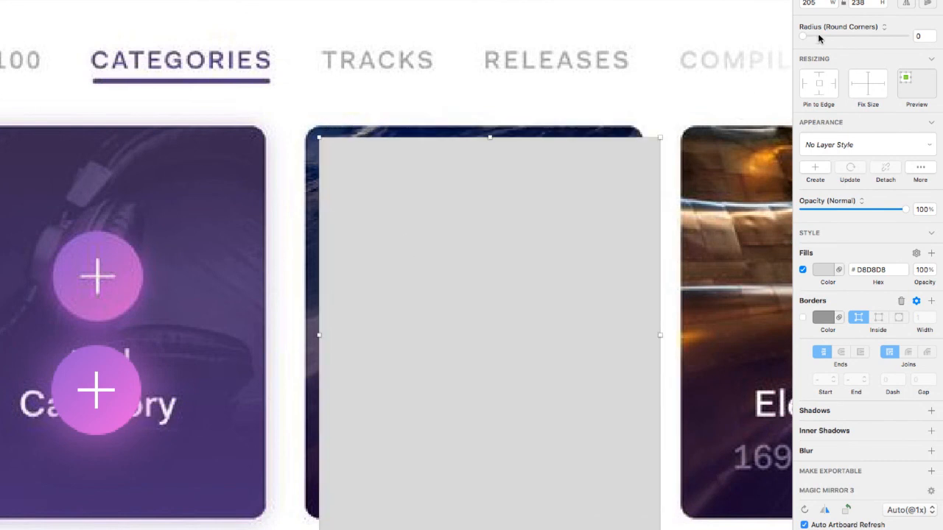
- Round the grey rectangle's corners to a radius of 10 and shift it further diagonally off the Deep House card
click(933, 34)
click(932, 34)
click(933, 34)
click(933, 34)
click(933, 34)
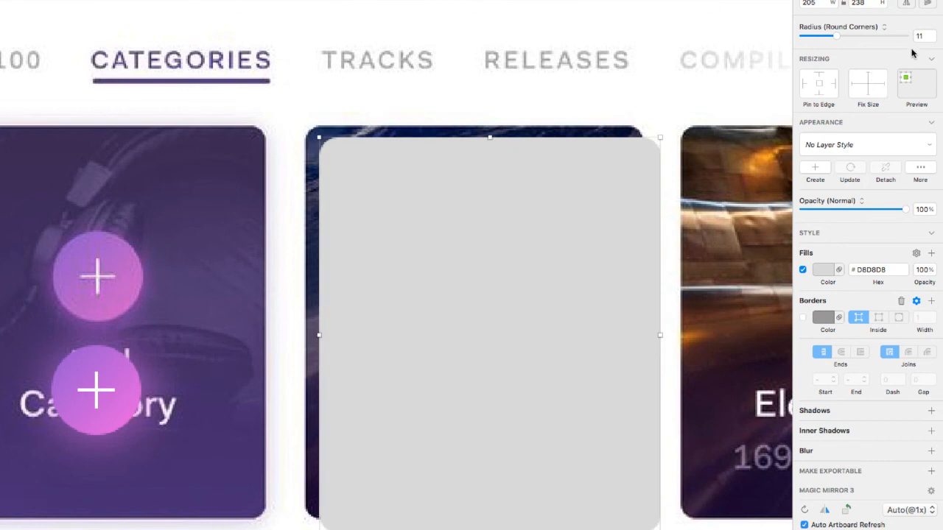
click(932, 38)
drag(438, 196, 454, 209)
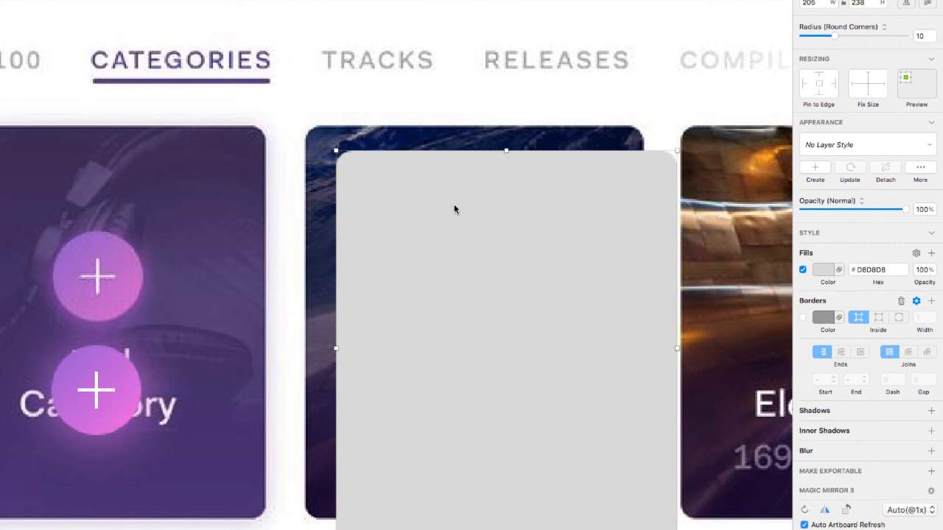
- Switch to Chrome and open the Pixabay website
scroll(455, 209, down, 2)
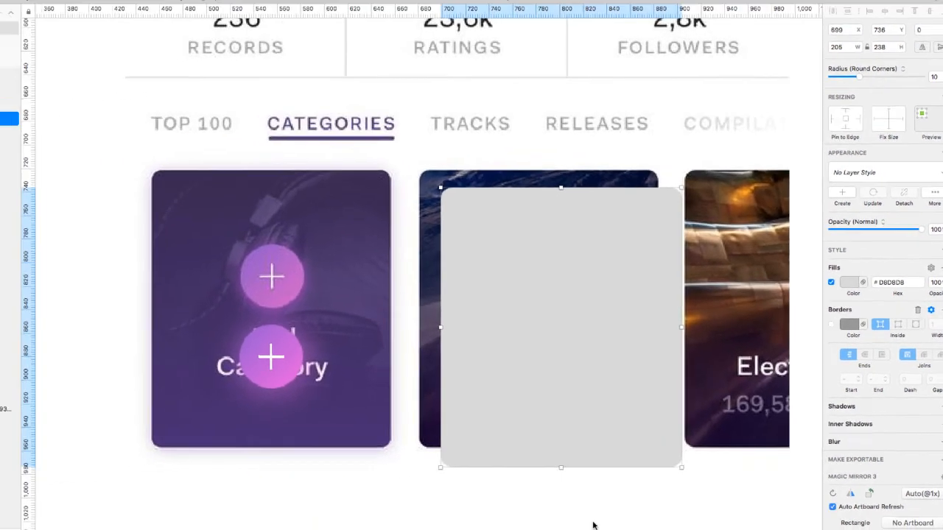
key(super+Tab)
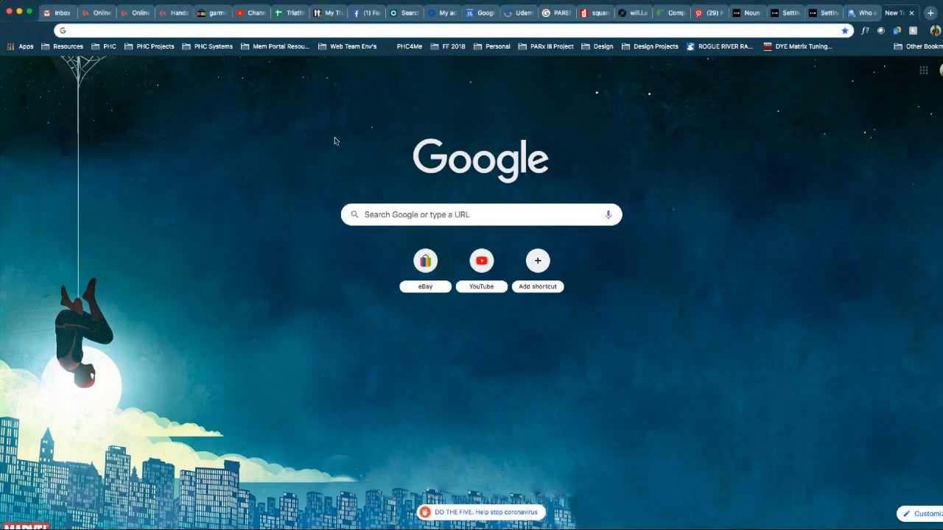
text(pixa)
key(Return)
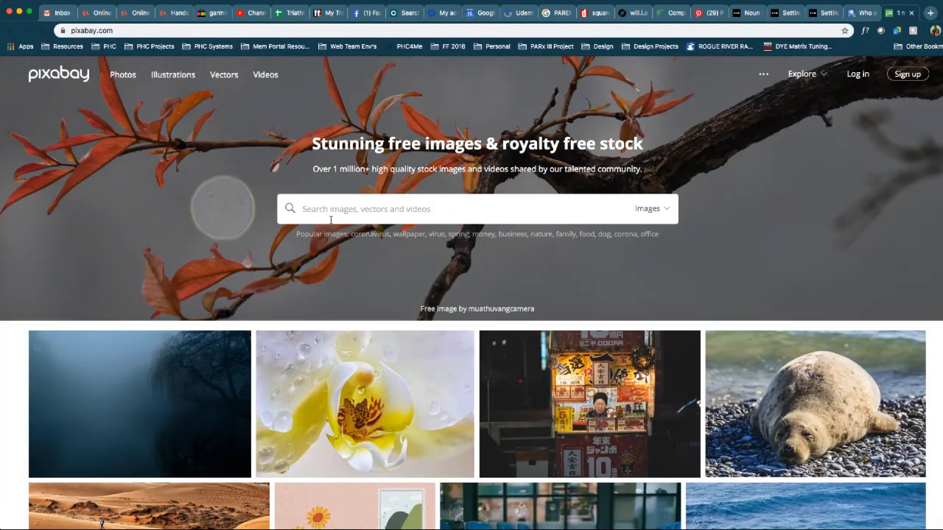
- Open the orange desert dunes photo with two hikers from Pixabay's homepage and copy the image
scroll(330, 220, down, 3)
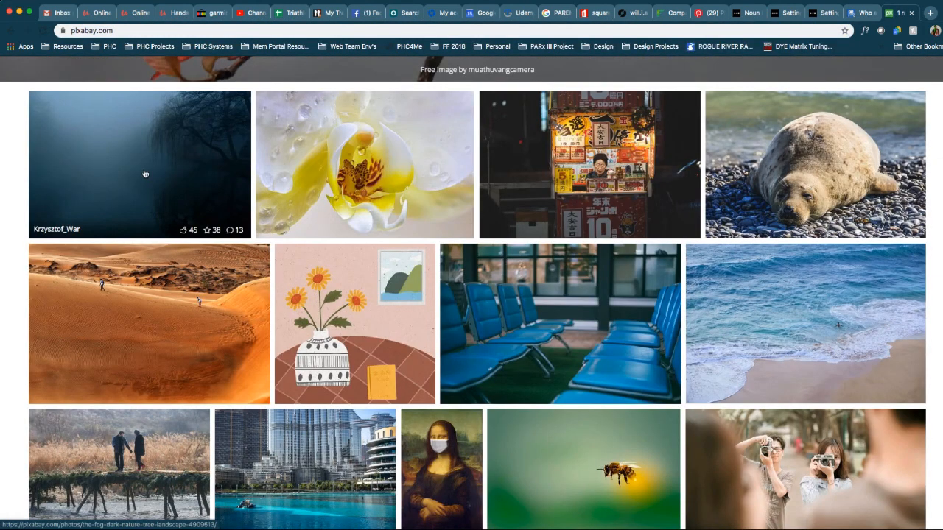
click(137, 299)
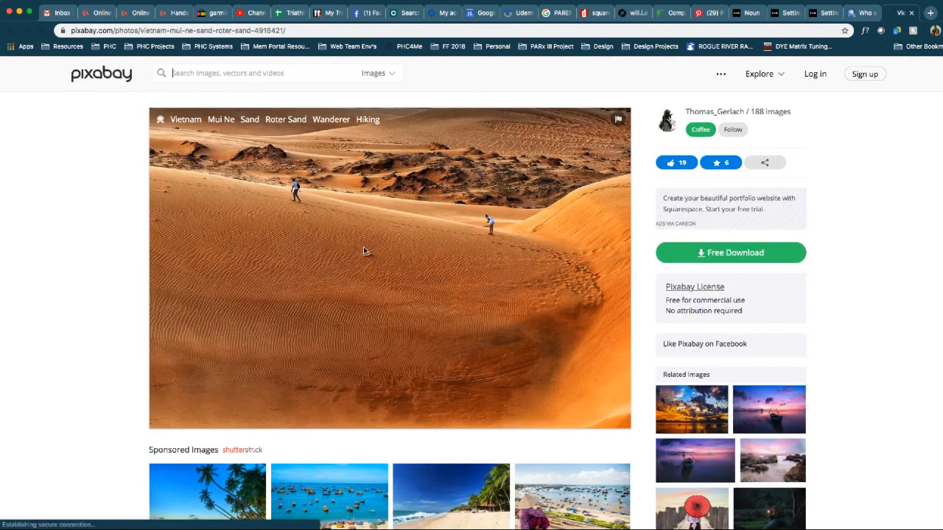
right_click(364, 246)
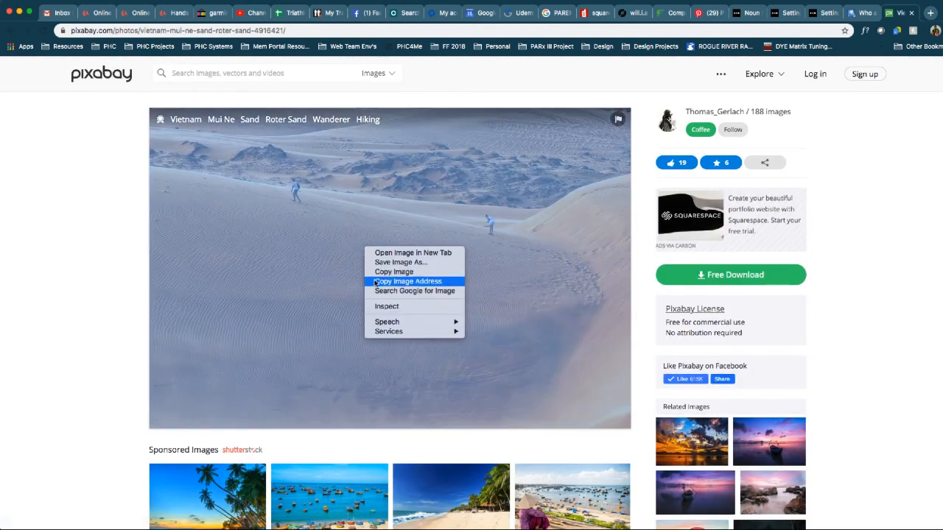
click(383, 272)
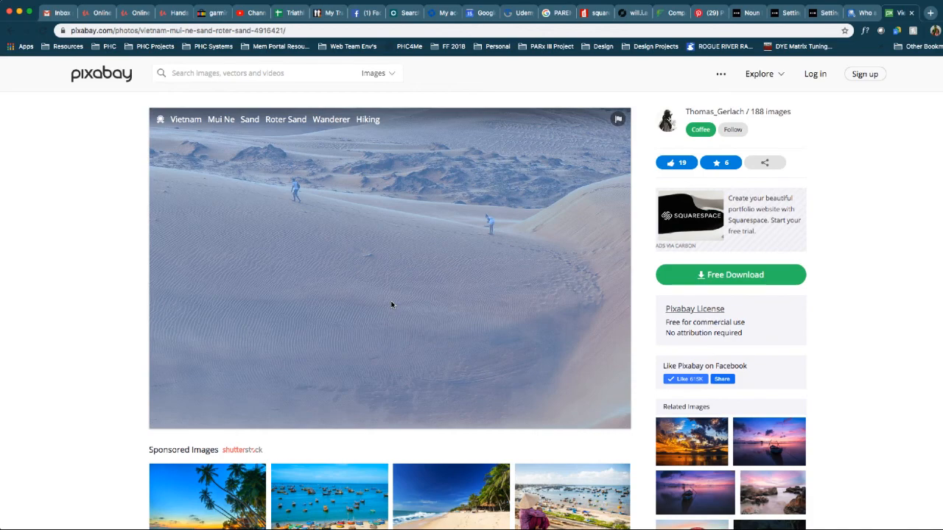
- Switch back to Sketch, paste the dunes photo, scale it to 50%, and move it to cover the grey rounded rectangle
key(super+Tab)
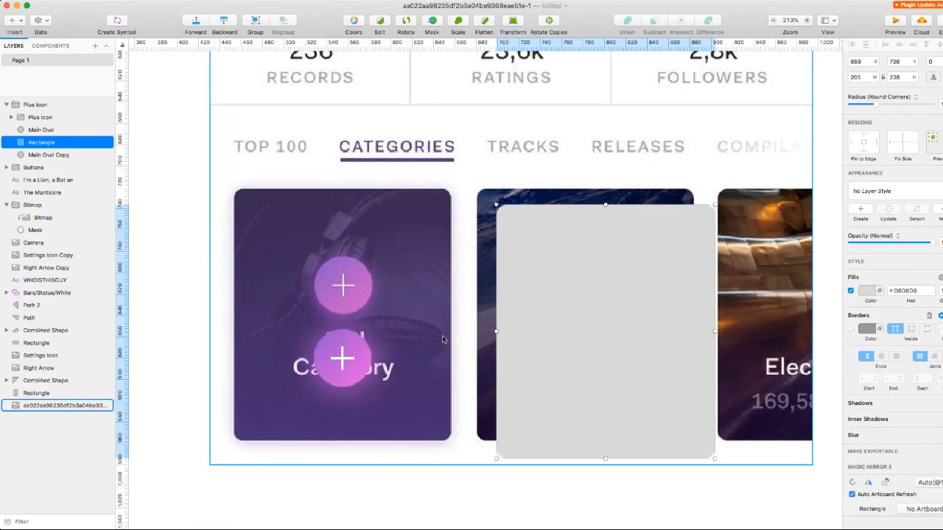
key(super+v)
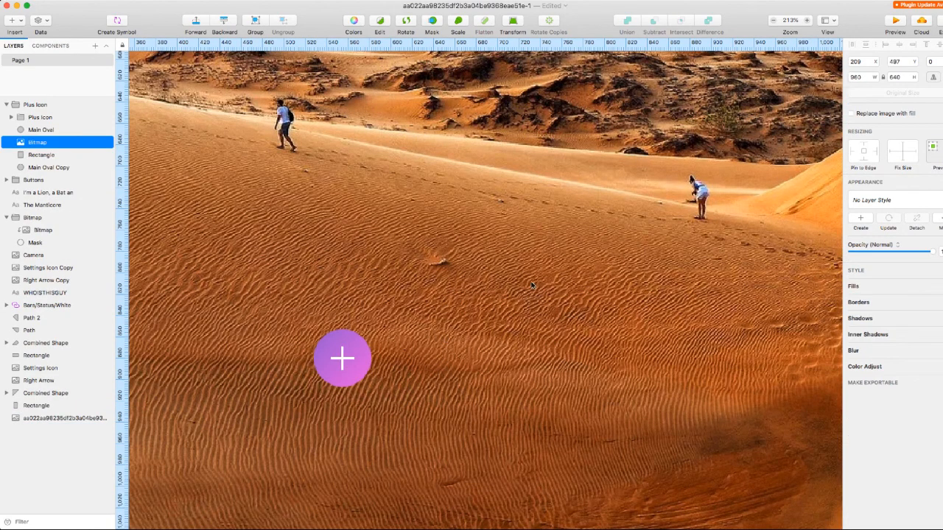
click(460, 22)
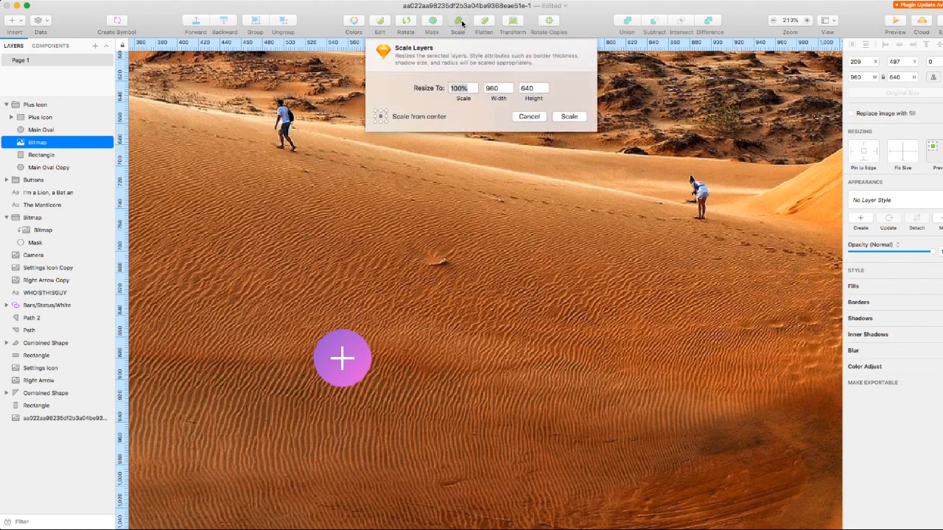
text(50%)
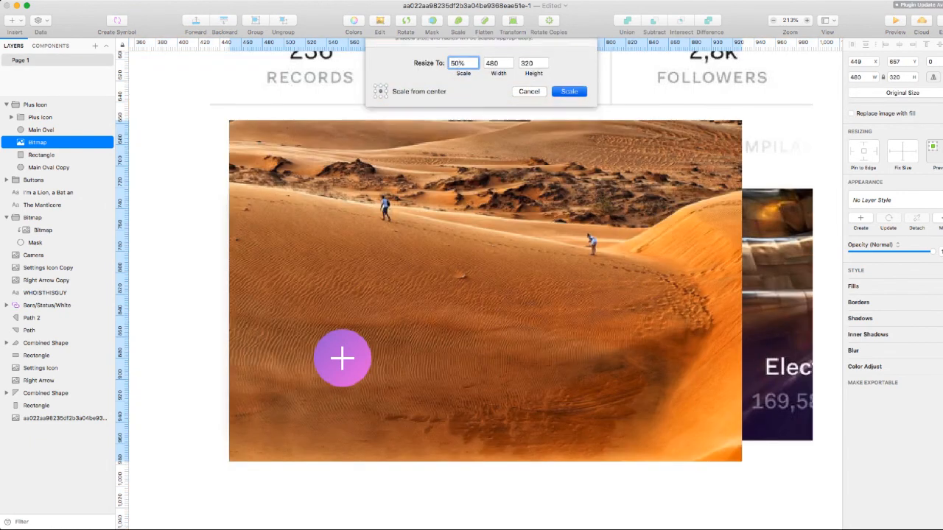
key(Return)
drag(462, 214, 622, 256)
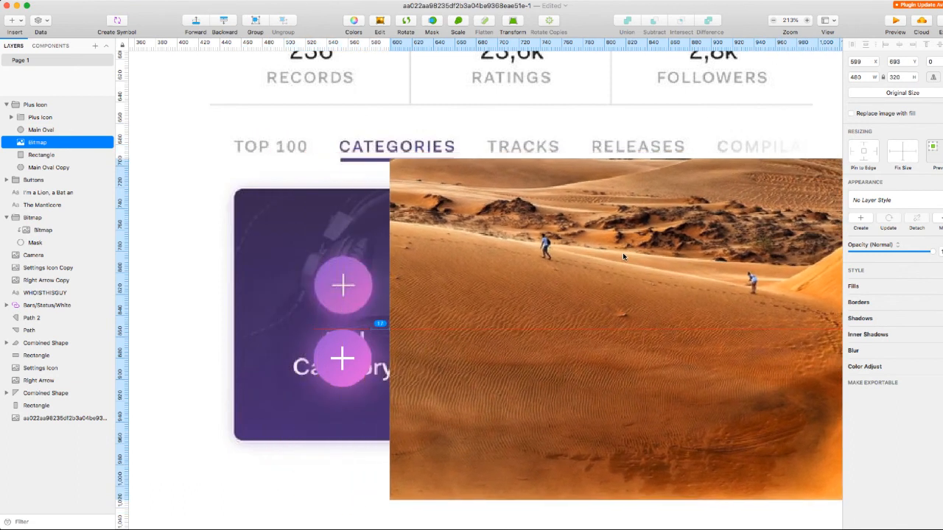
- Move the dunes bitmap and grey rectangle out of the Plus Icon group to the top of the layers, and mask the photo with the rectangle
shift+click(36, 156)
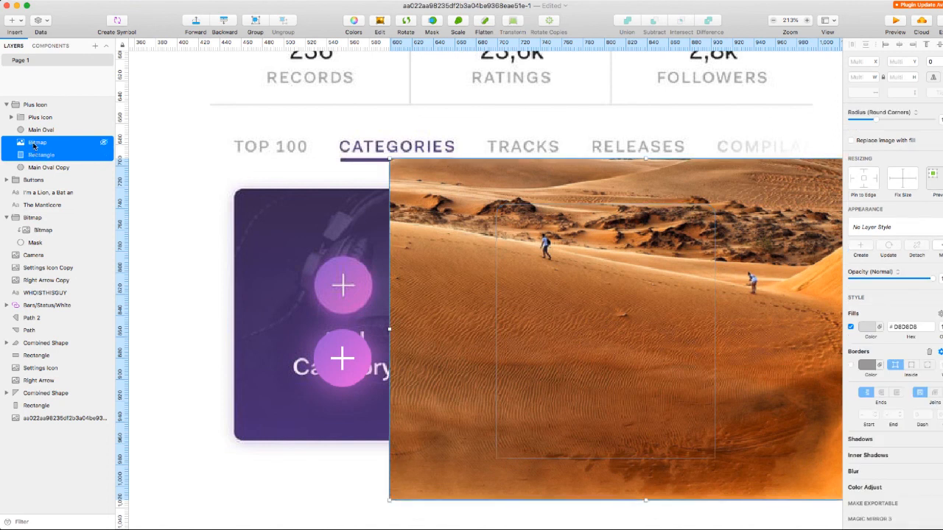
drag(33, 146, 26, 99)
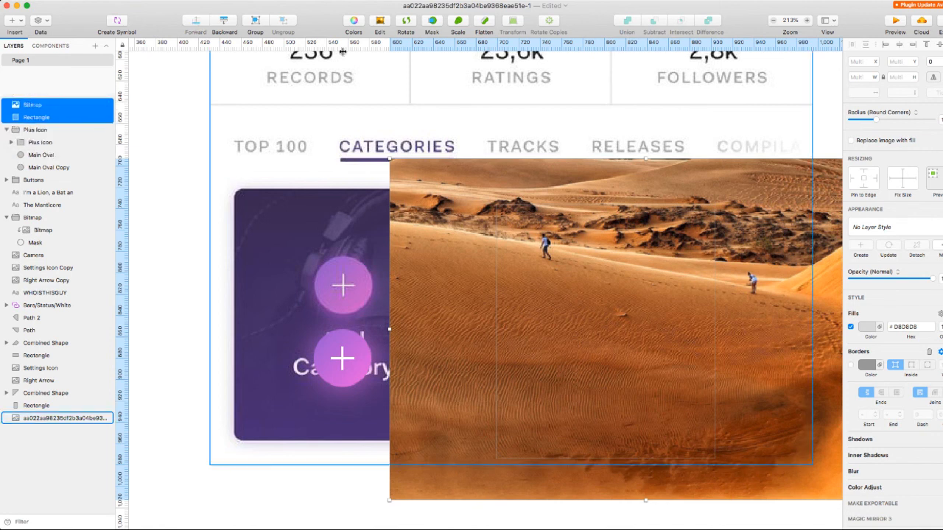
click(434, 22)
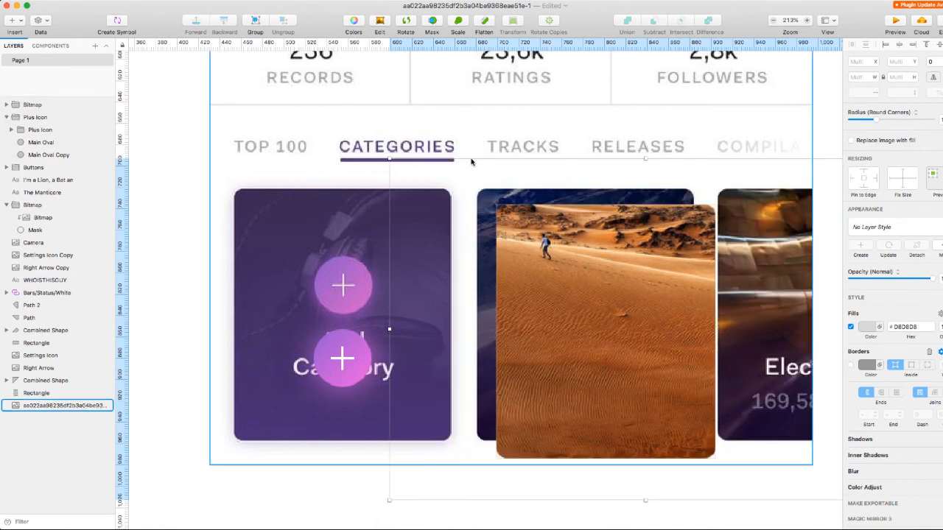
- Align the masked dunes card with the Deep House card, and move it straight across onto the recreated profile screen at X 1280
drag(517, 234, 496, 212)
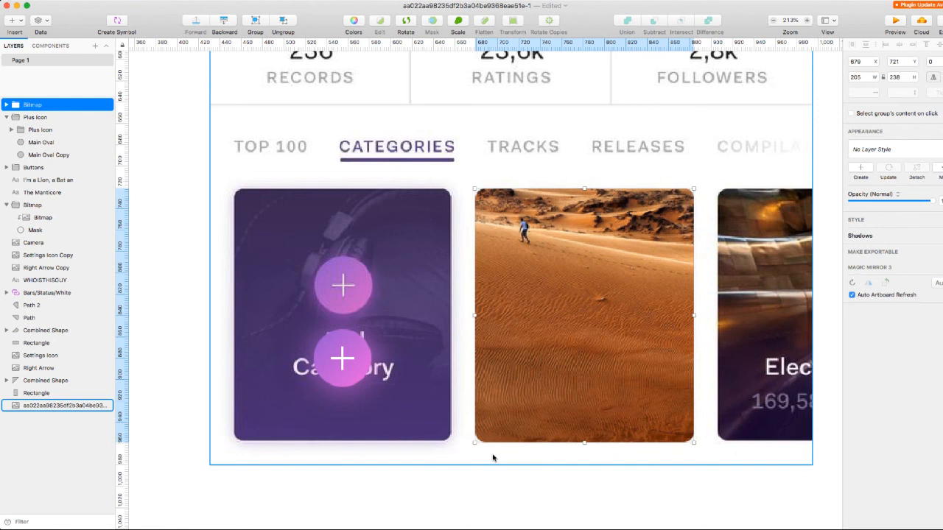
scroll(450, 446, down, 5)
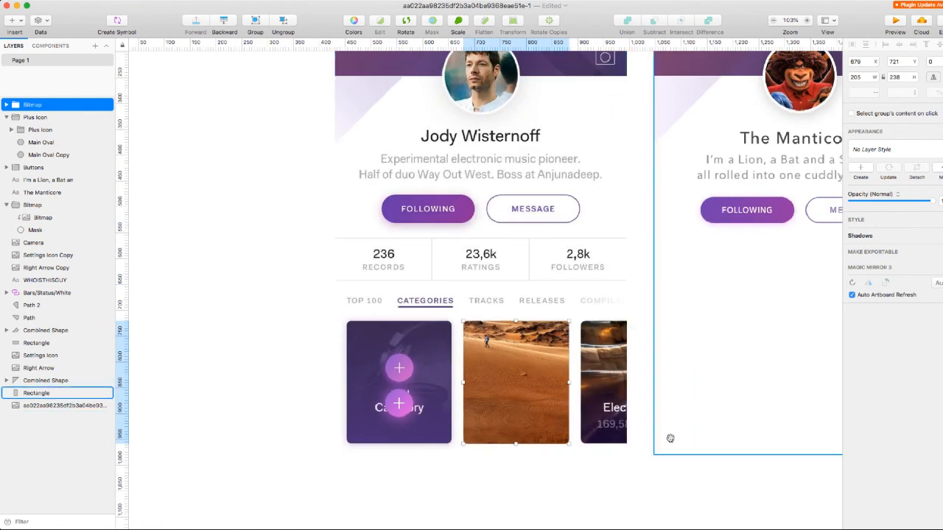
scroll(648, 453, down, 3)
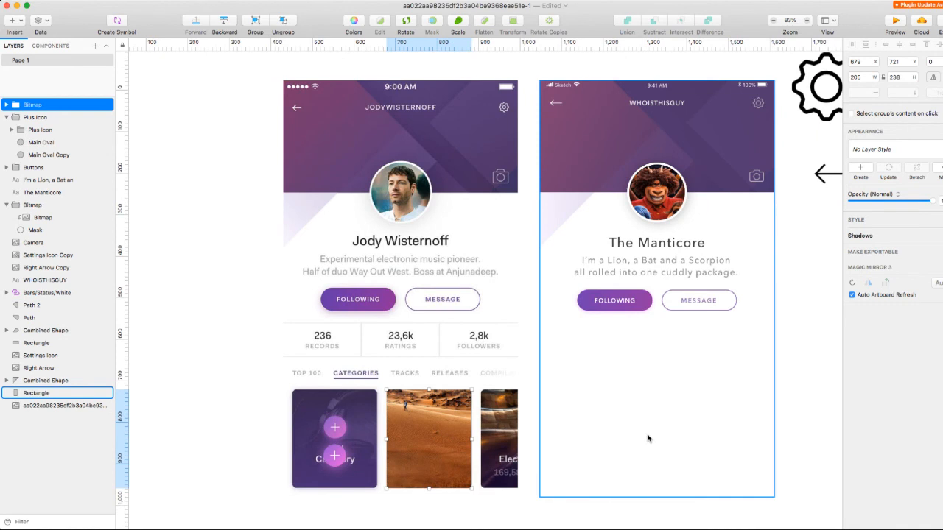
scroll(647, 438, right, 3)
drag(419, 438, 648, 432)
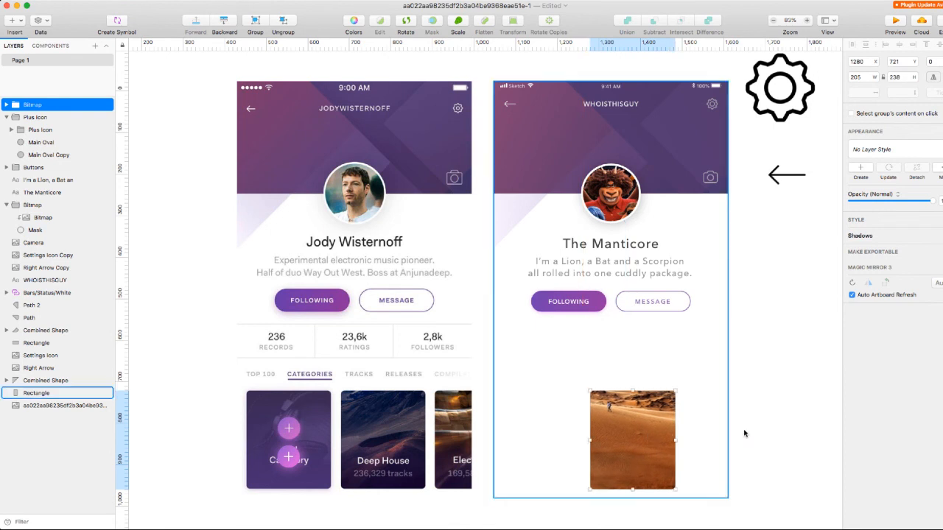
click(794, 435)
- Move the Plus Icon group off the reference's Add Category card onto the recreated screen beside the dunes card, at X 1138, Y 786
click(298, 457)
drag(297, 457, 545, 432)
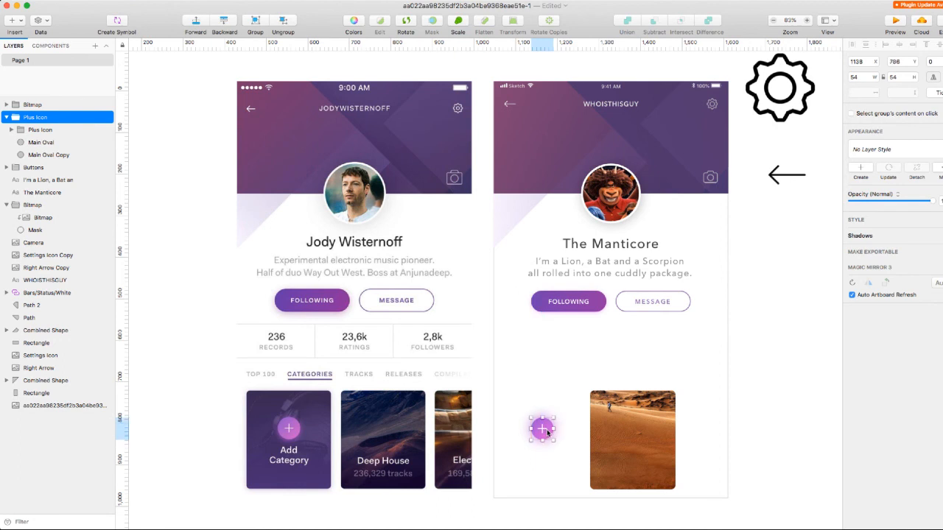
click(762, 416)
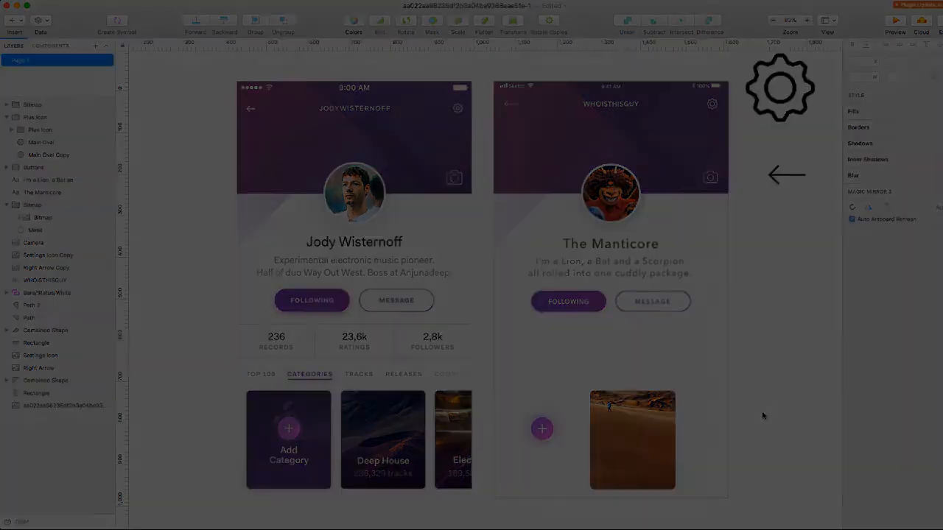